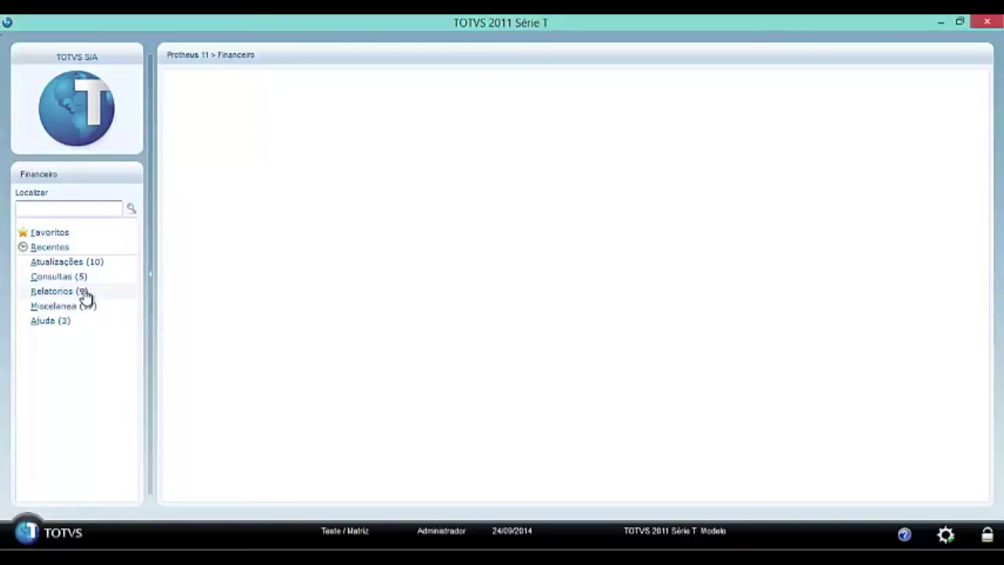
Open the Extrato Bancario report from the Movimento Bancario reports, accepting the default session settings and the customizable report version.
left_click(94, 294)
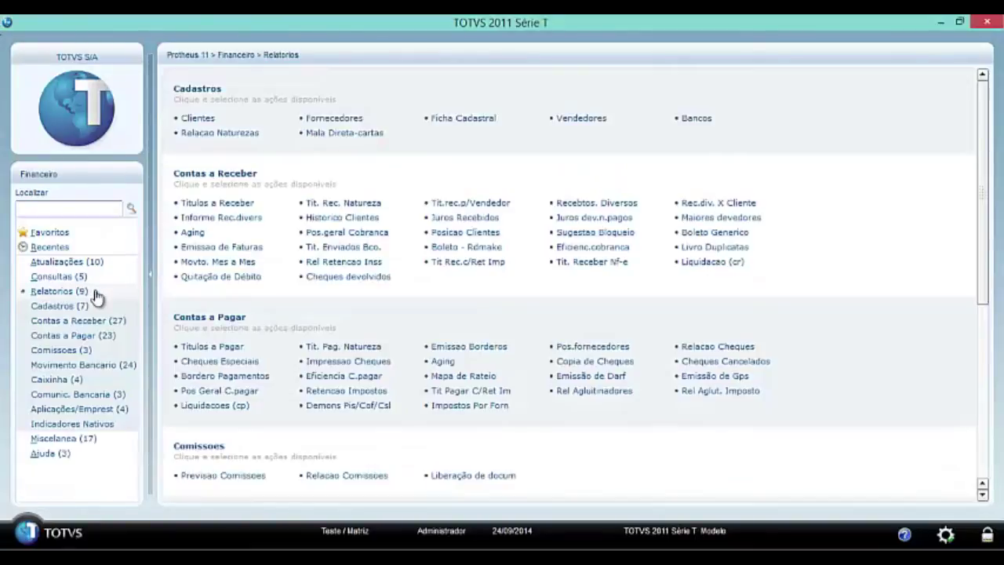
left_click(102, 366)
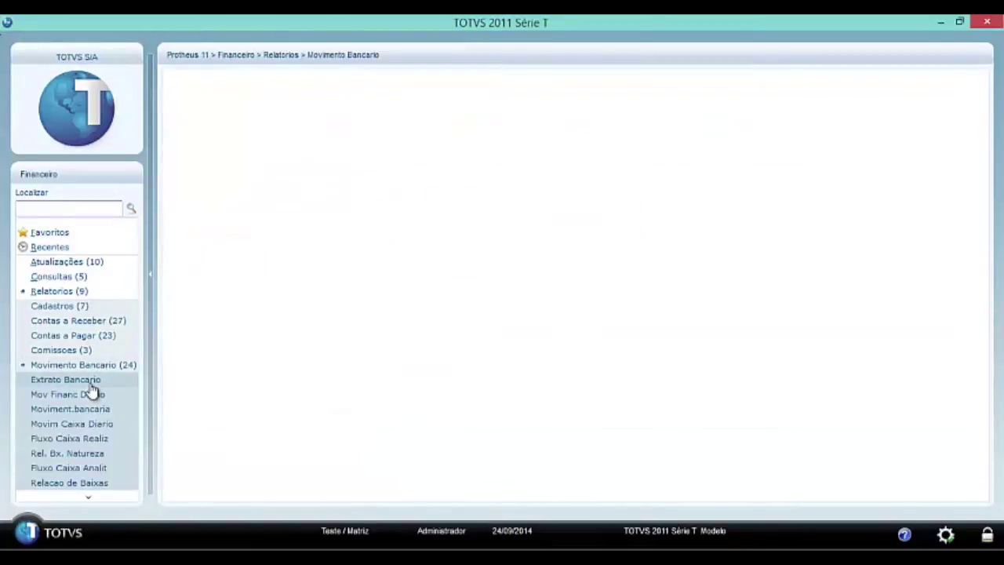
left_click(91, 383)
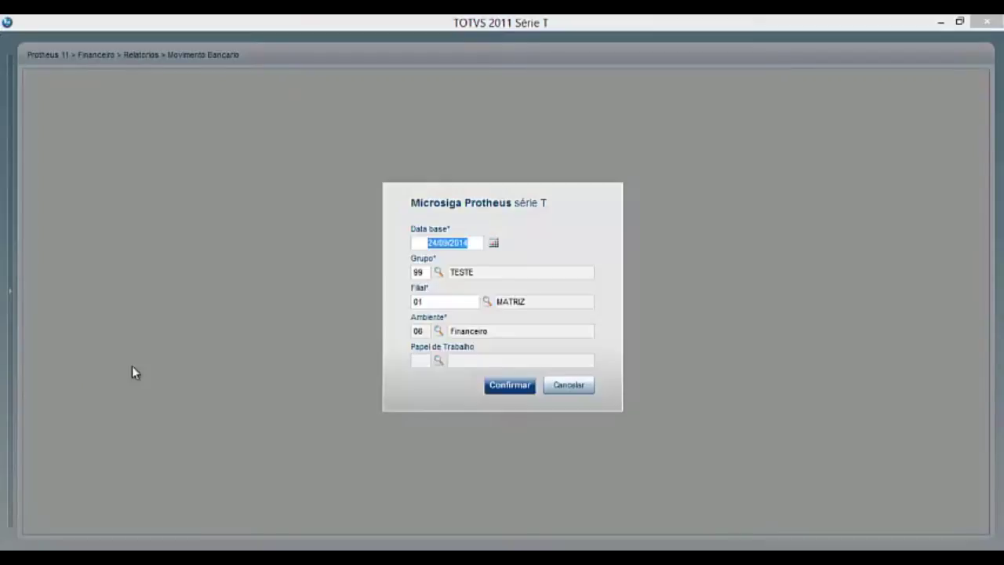
left_click(506, 390)
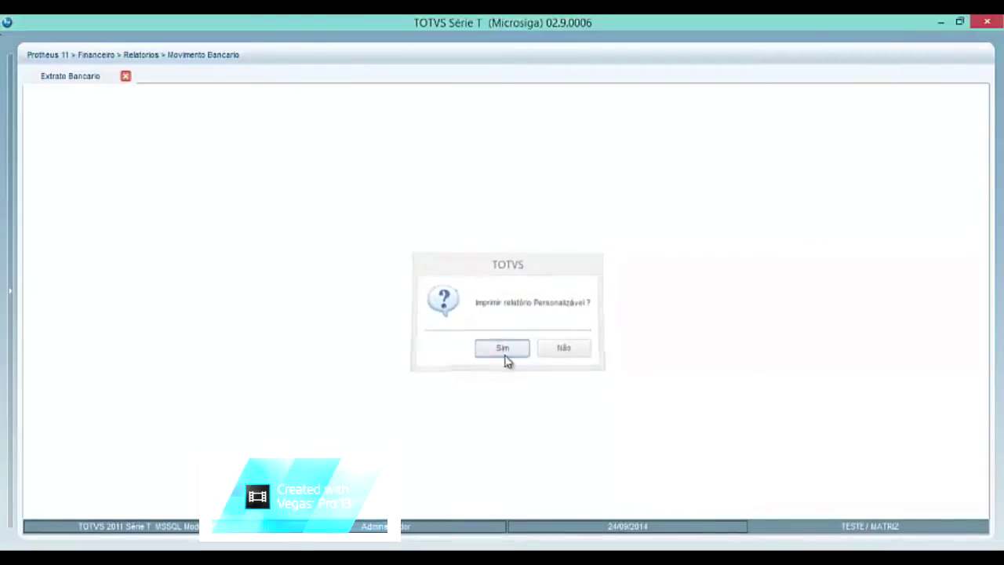
left_click(502, 348)
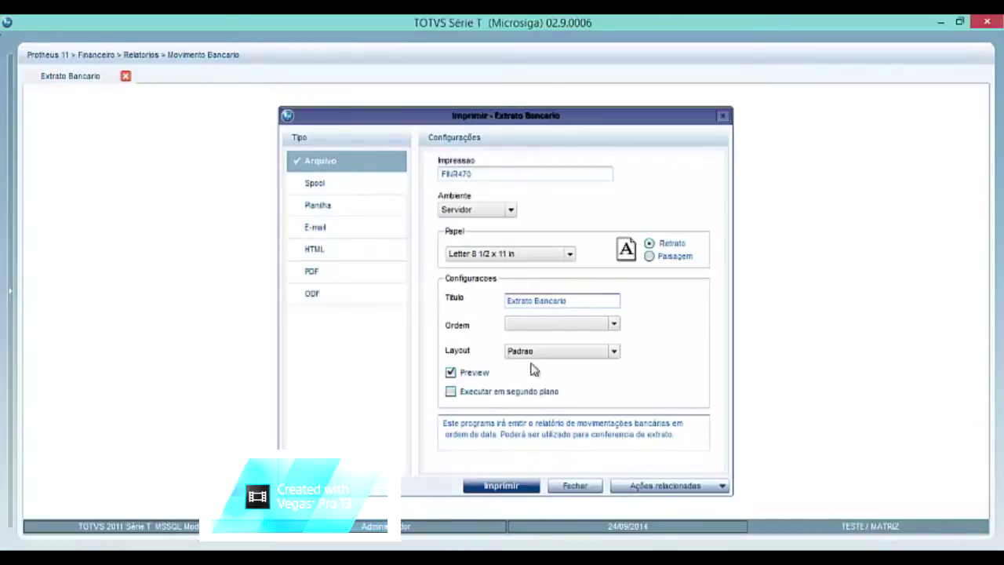
Set the report parameters' end date to today, 25/09/2014, keeping the existing bank, branch, account and remaining options.
left_click(672, 492)
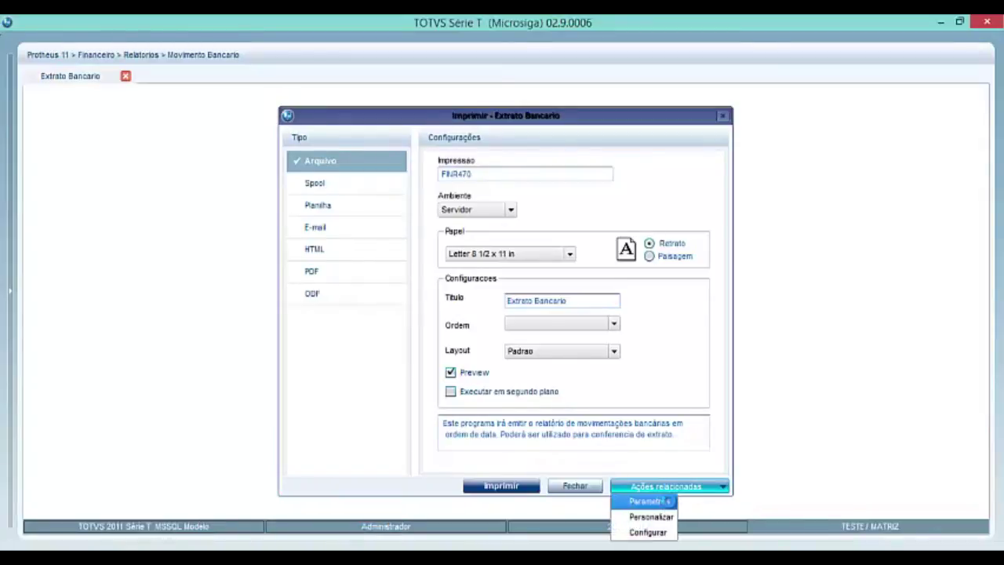
left_click(669, 501)
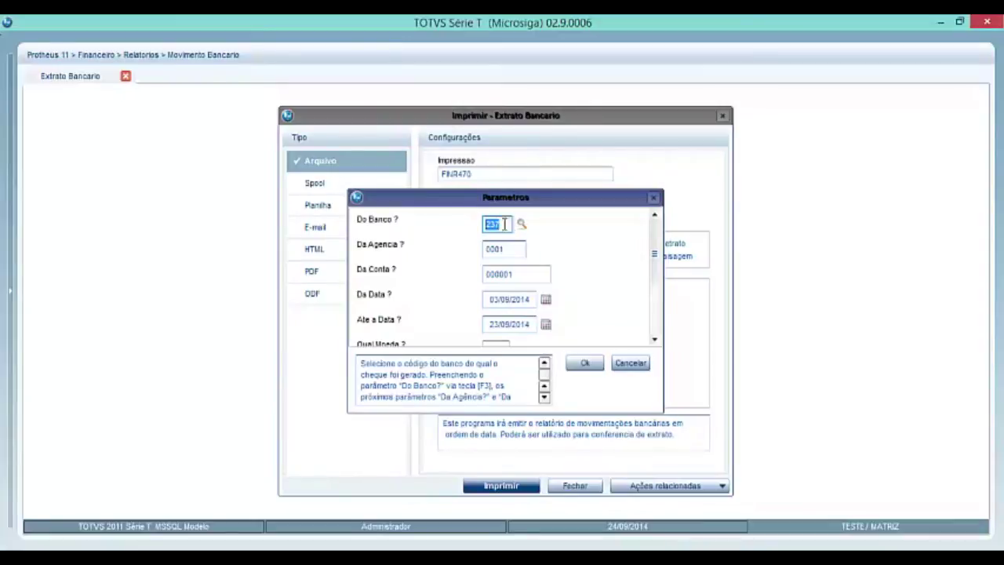
left_click(510, 248)
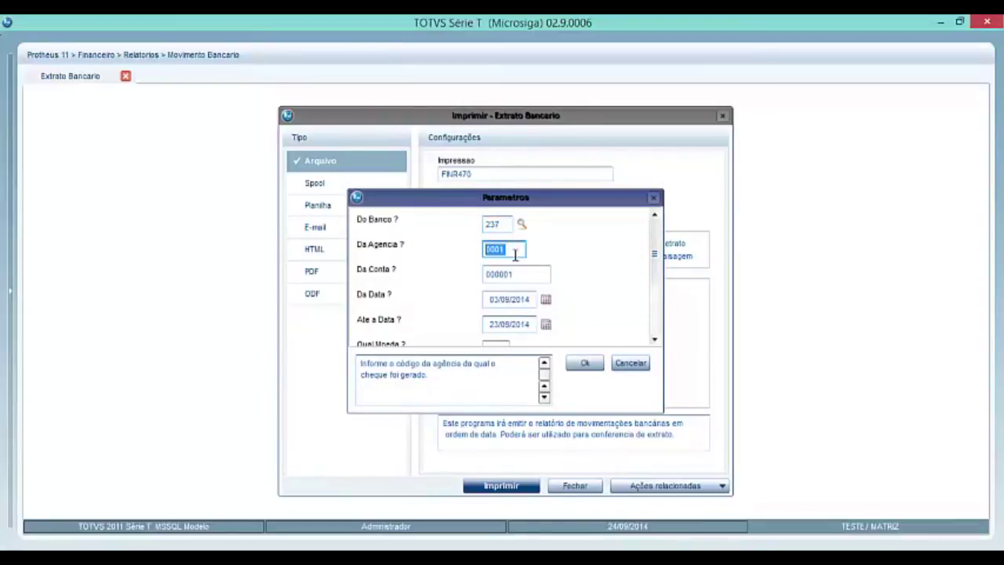
left_click(533, 275)
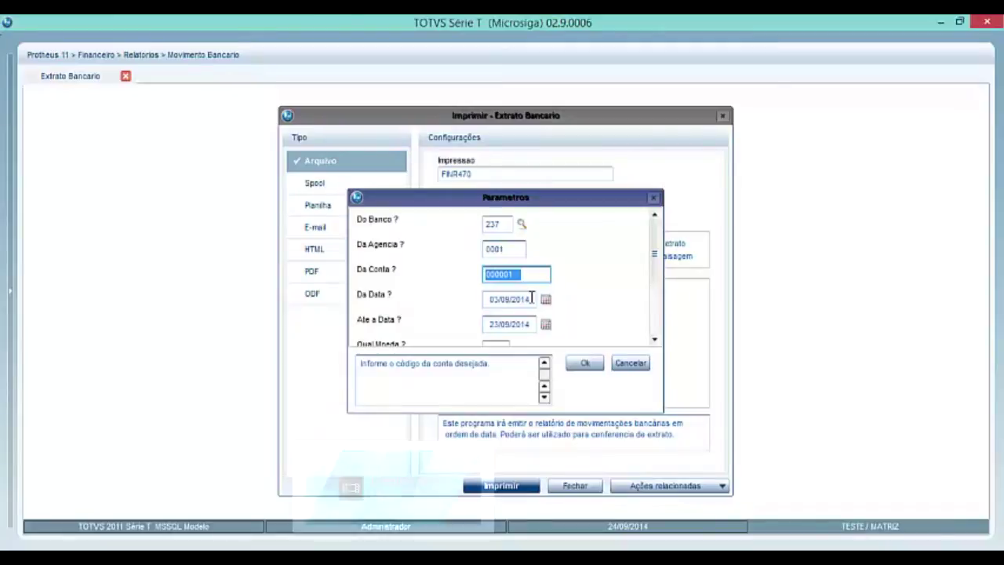
left_click(532, 298)
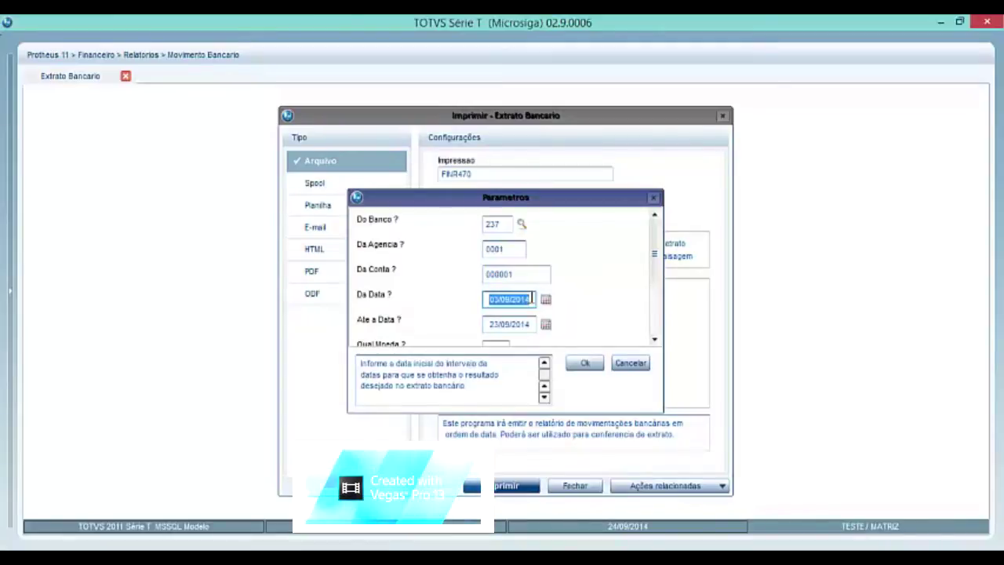
left_click(544, 324)
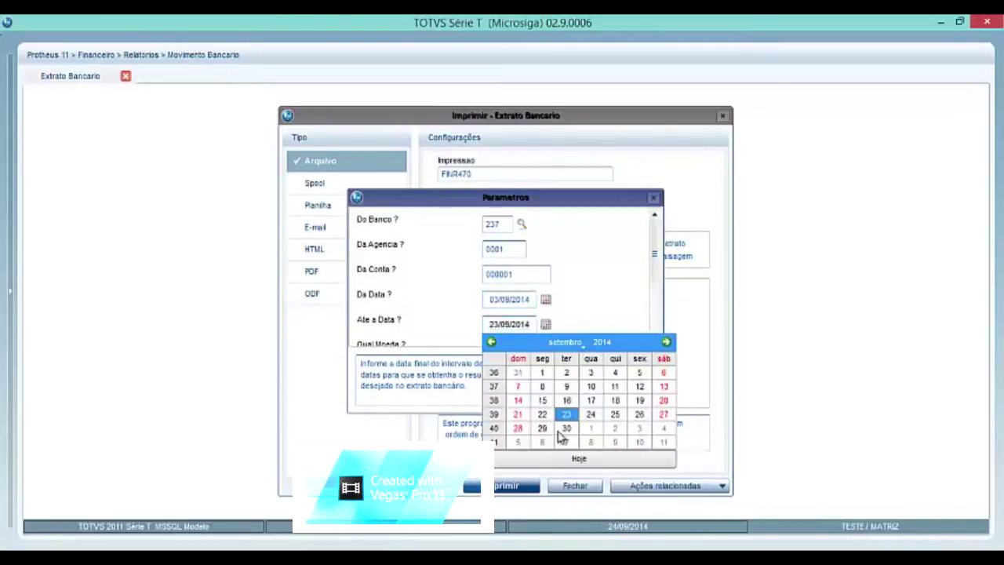
left_click(565, 461)
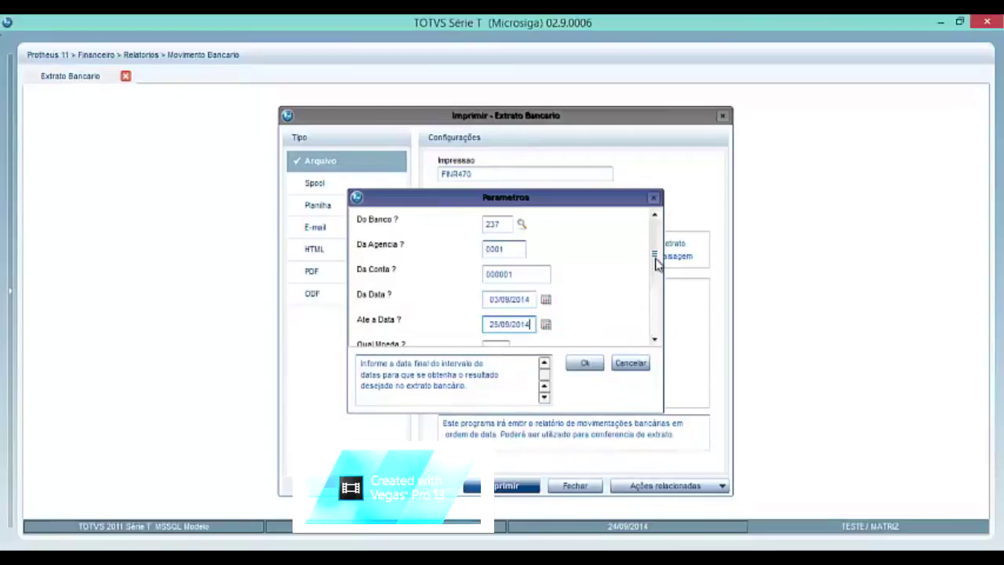
left_click_drag(656, 258, 657, 318)
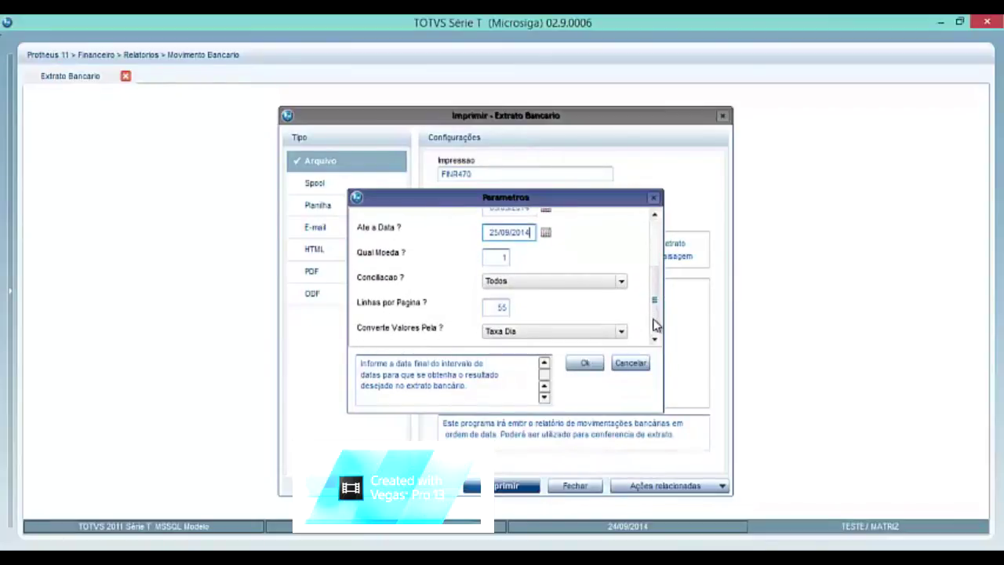
left_click(584, 371)
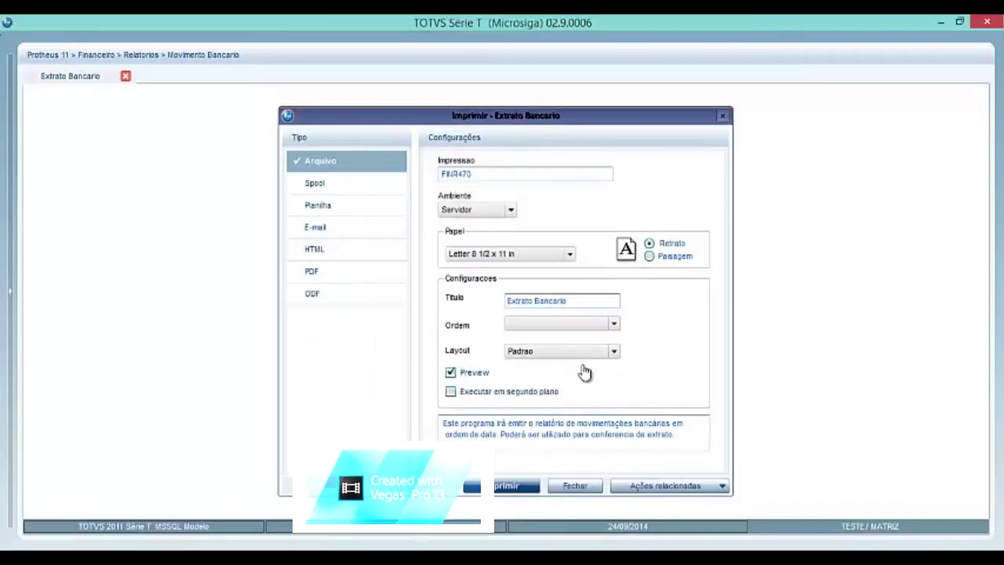
Generate the bank statement, overwriting the existing FINR470.rpt file, and enlarge the preview to 150% with the print options hidden.
left_click(509, 487)
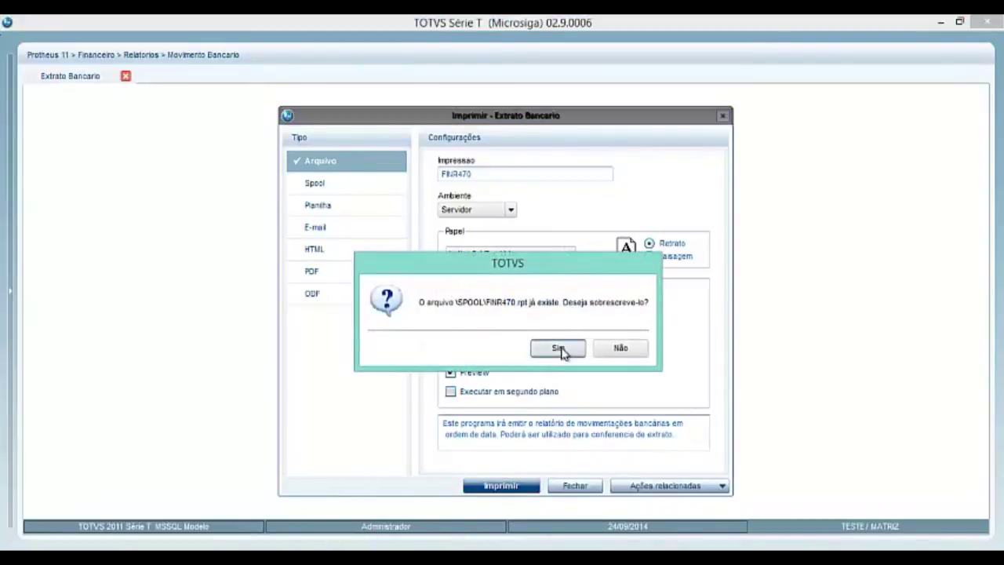
left_click(558, 349)
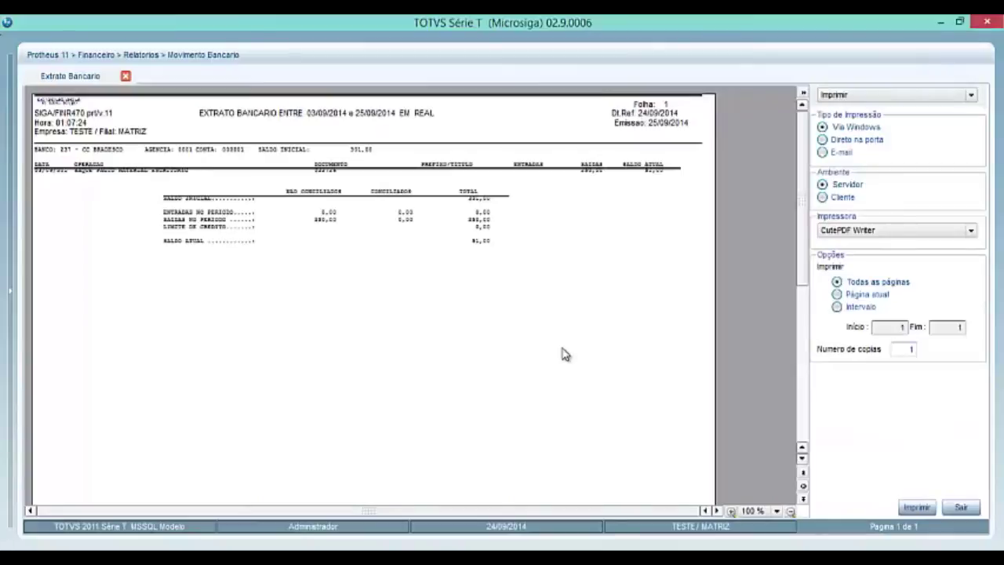
left_click(444, 182)
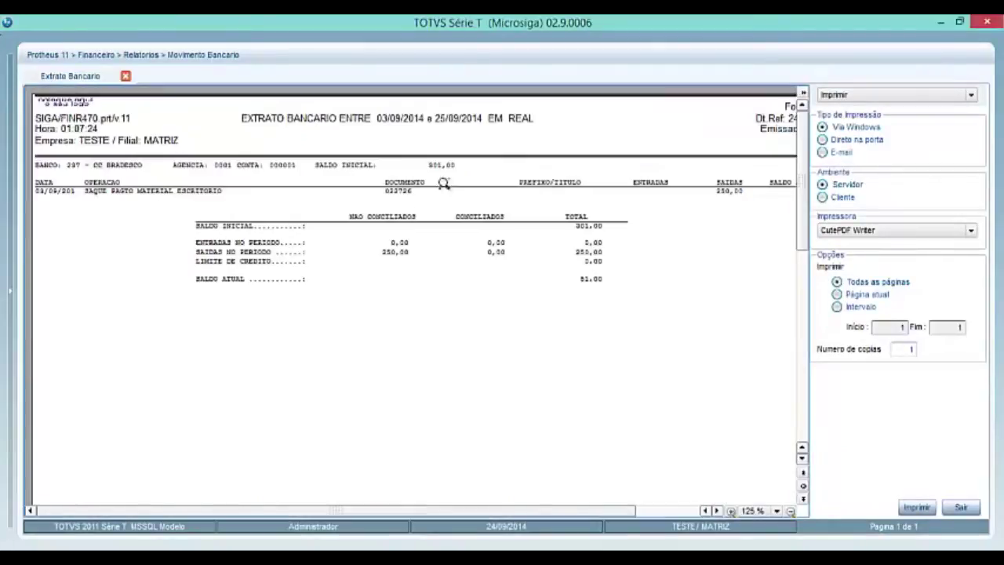
left_click(528, 216)
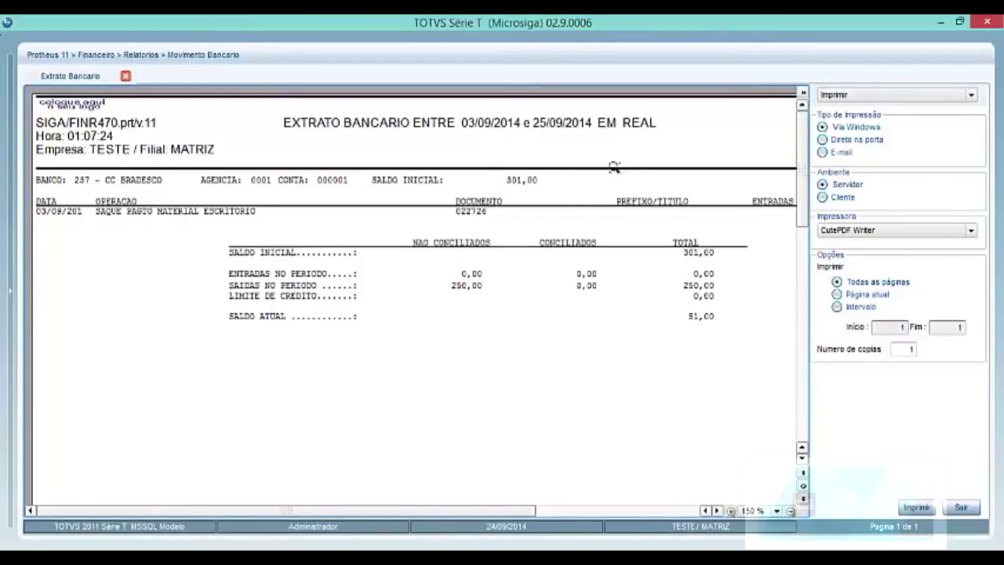
left_click(803, 101)
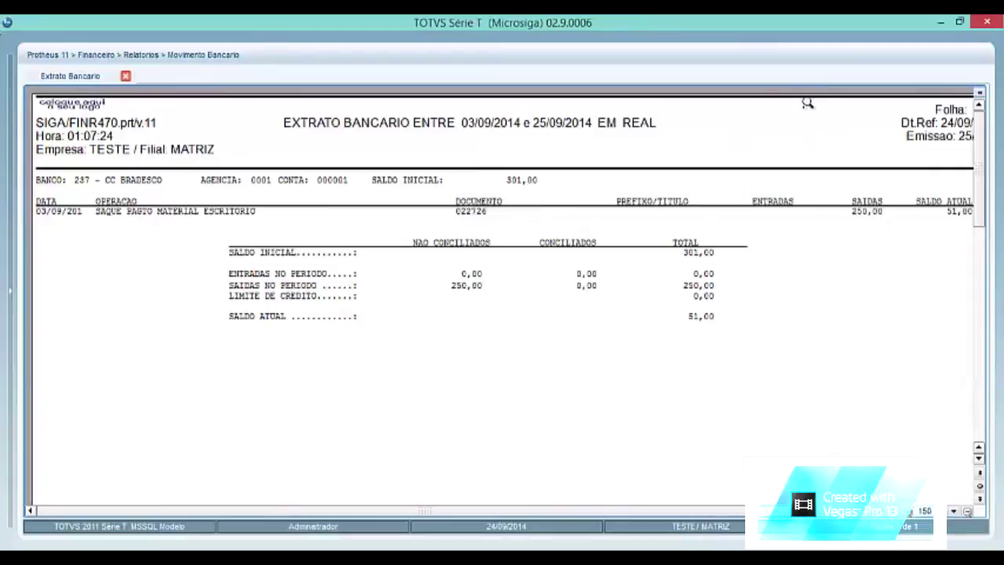
Review the statement's movements and balances across the full page width, and exit the preview.
left_click_drag(559, 509, 624, 510)
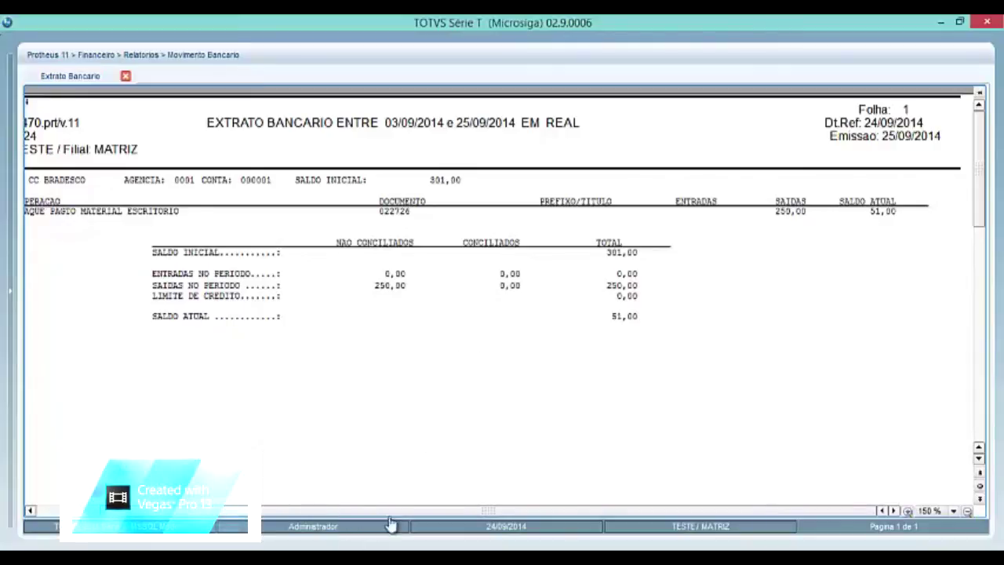
left_click_drag(400, 516, 334, 518)
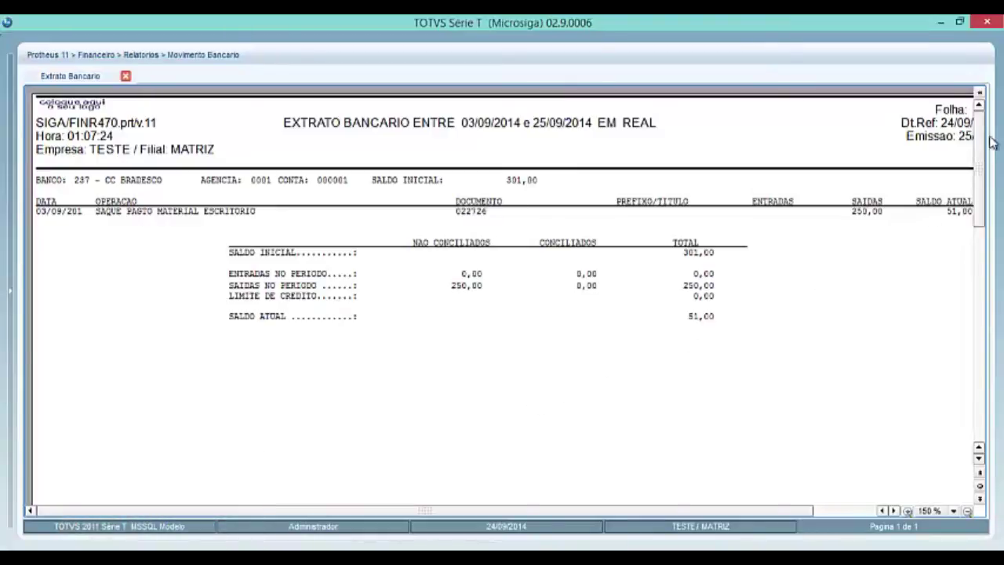
left_click(980, 93)
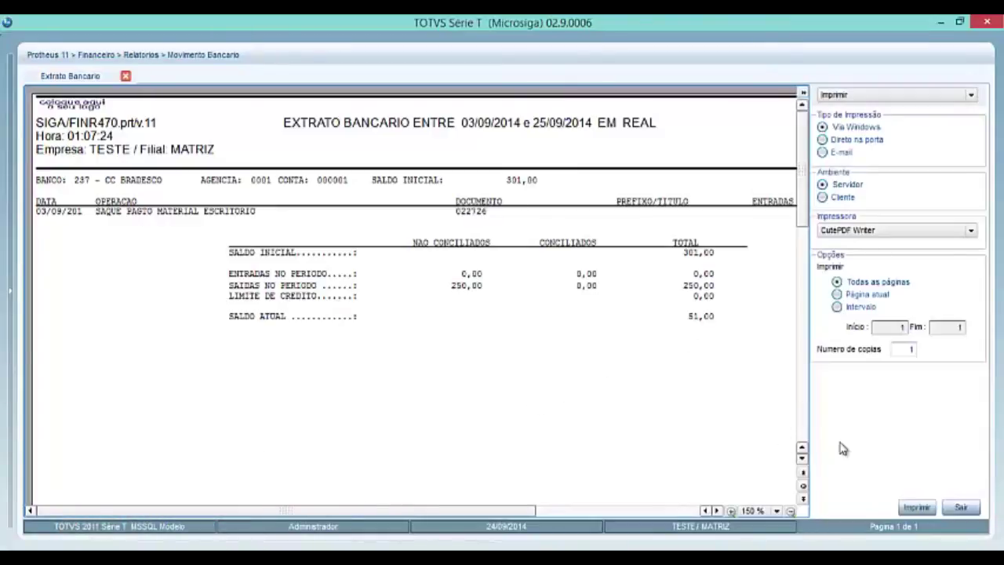
left_click(961, 507)
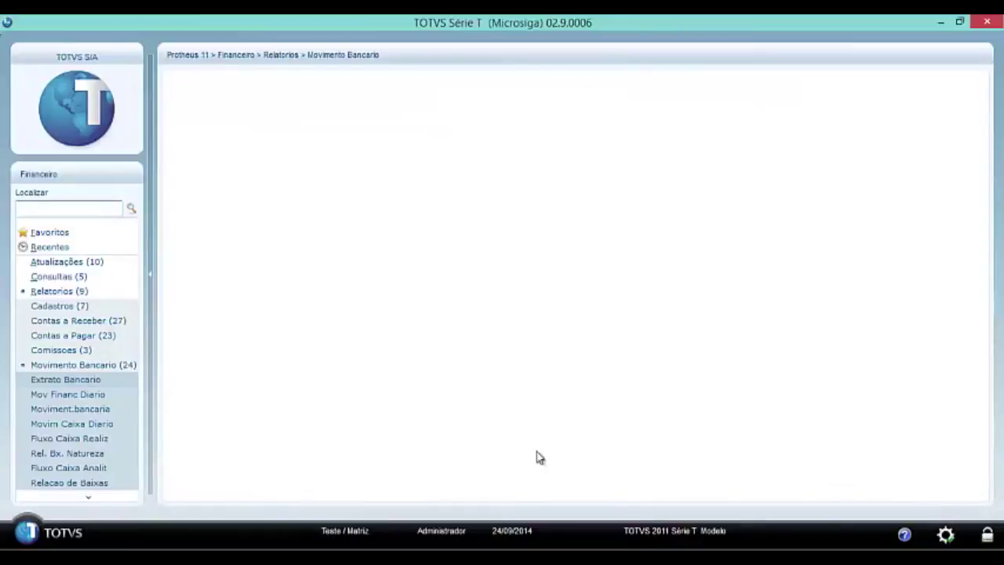
Reopen the Extrato Bancario report with the same session settings as a customizable report.
left_click(86, 382)
left_click(509, 385)
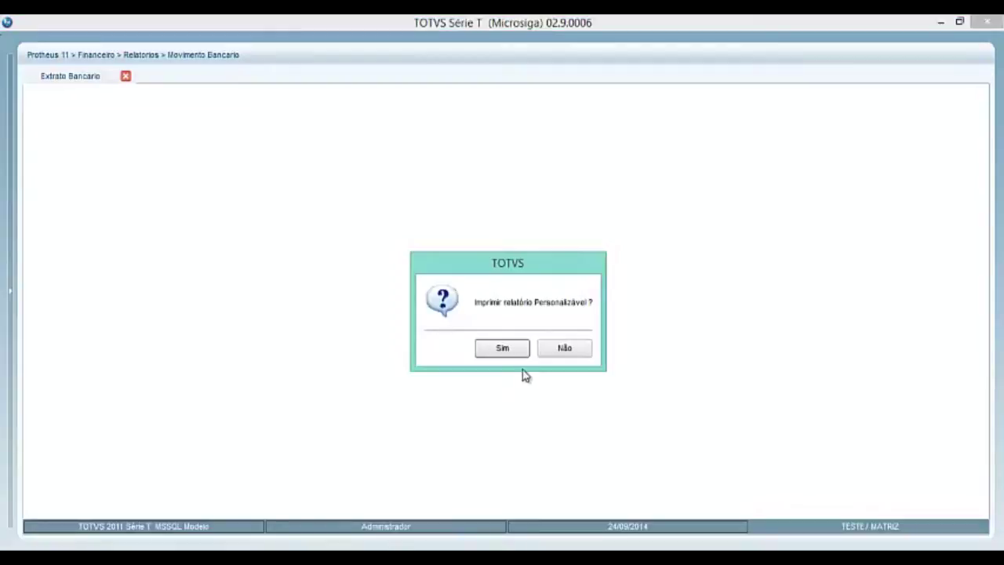
left_click(502, 348)
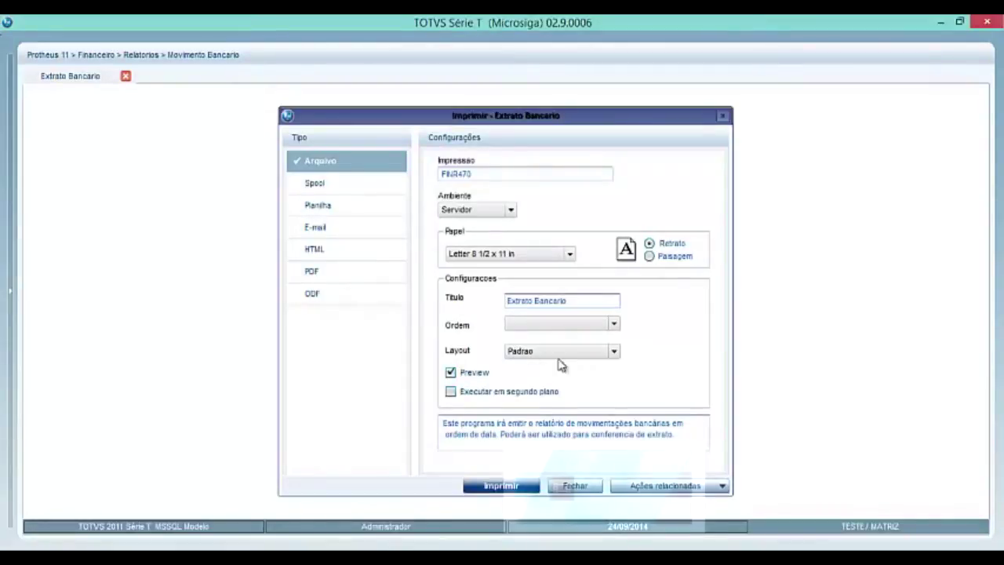
Set the start date in the report parameters to 01/09/2014.
left_click(667, 486)
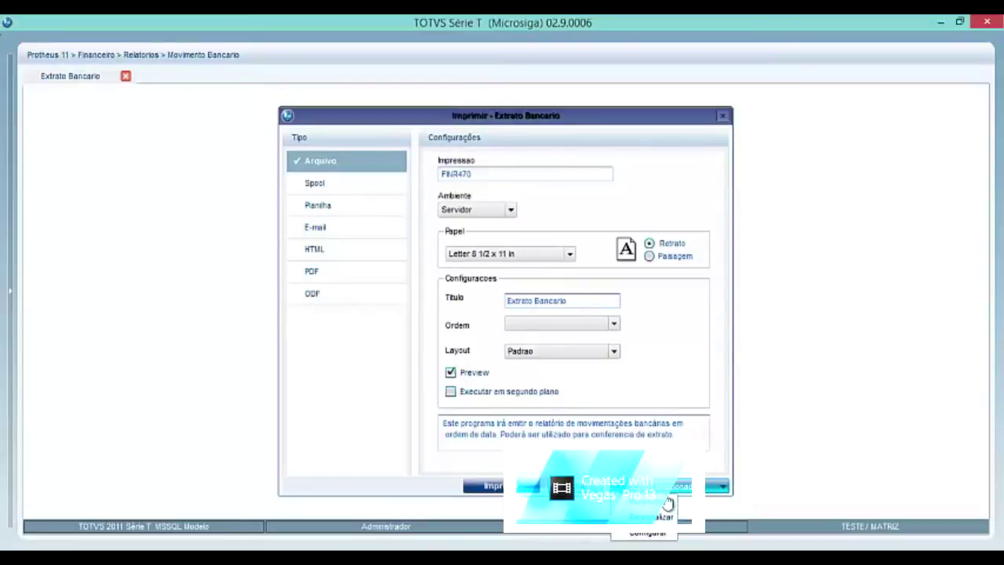
left_click(667, 506)
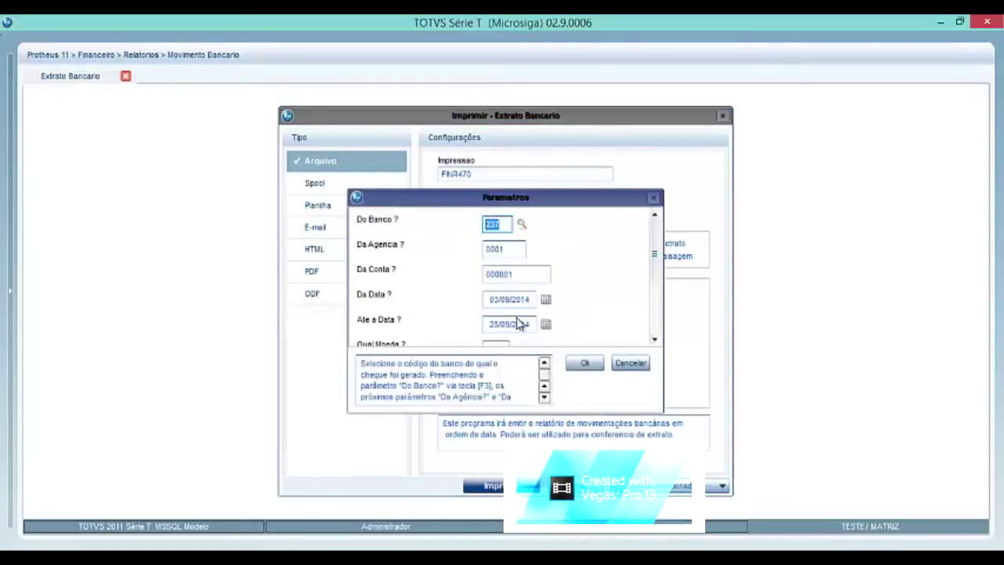
left_click(532, 299)
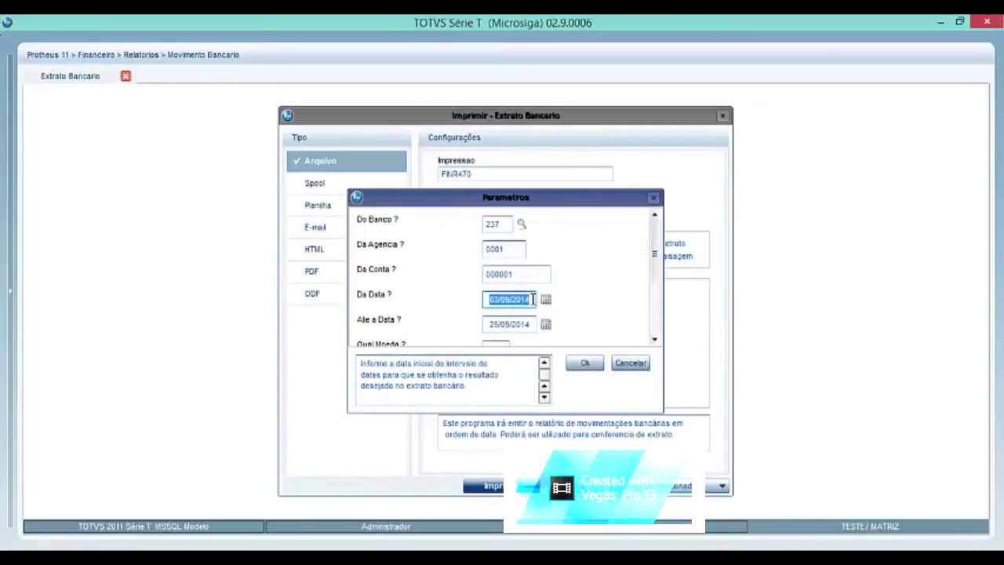
type("01/09/14")
key("Tab")
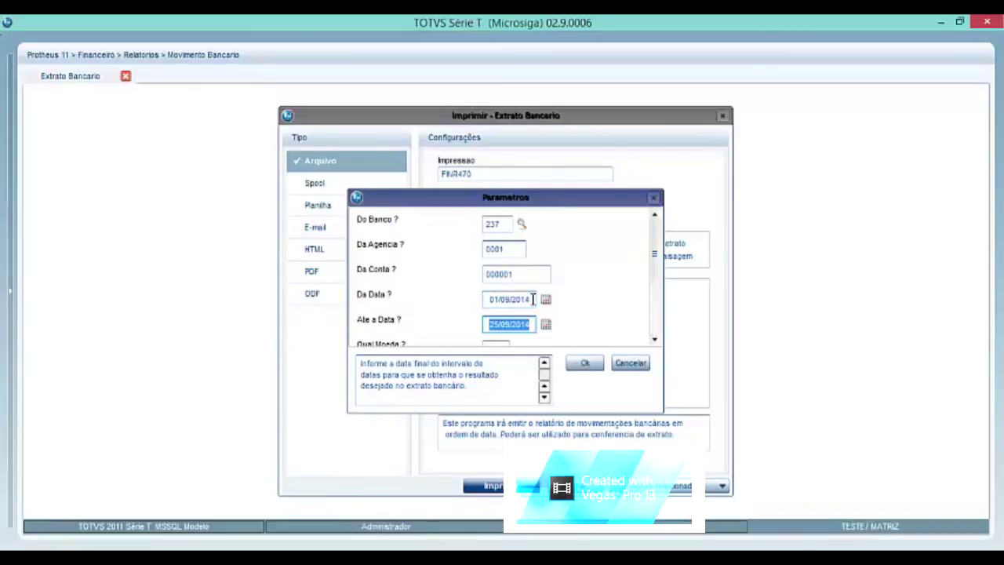
left_click(590, 365)
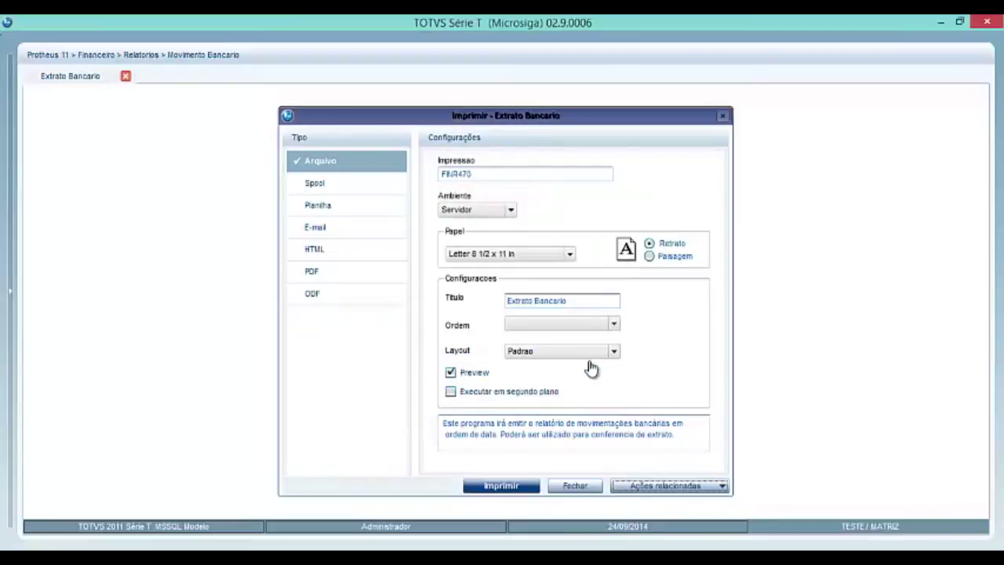
Regenerate the bank statement over the existing FINR470.rpt file and view it at 150% with the print options hidden.
left_click(507, 487)
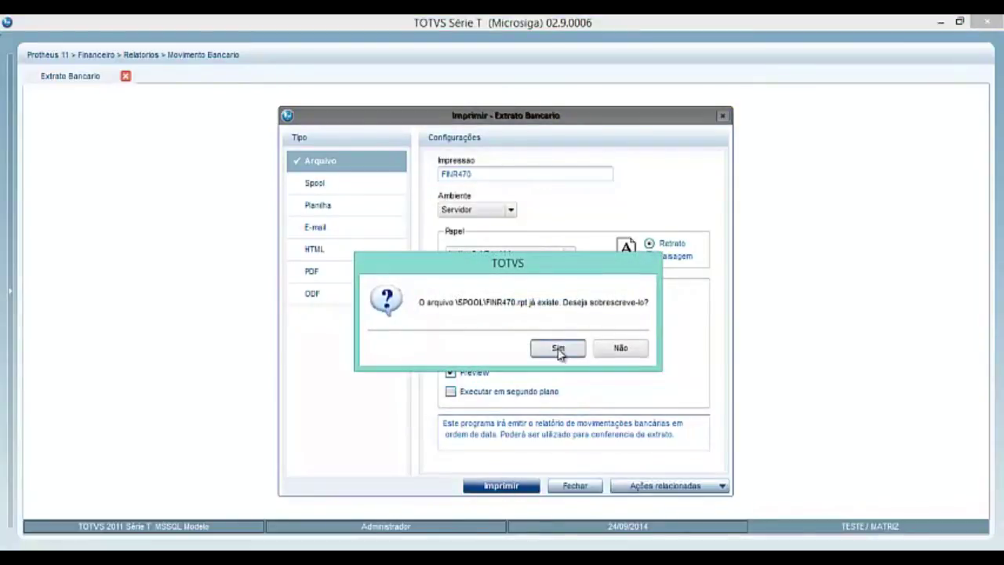
left_click(559, 350)
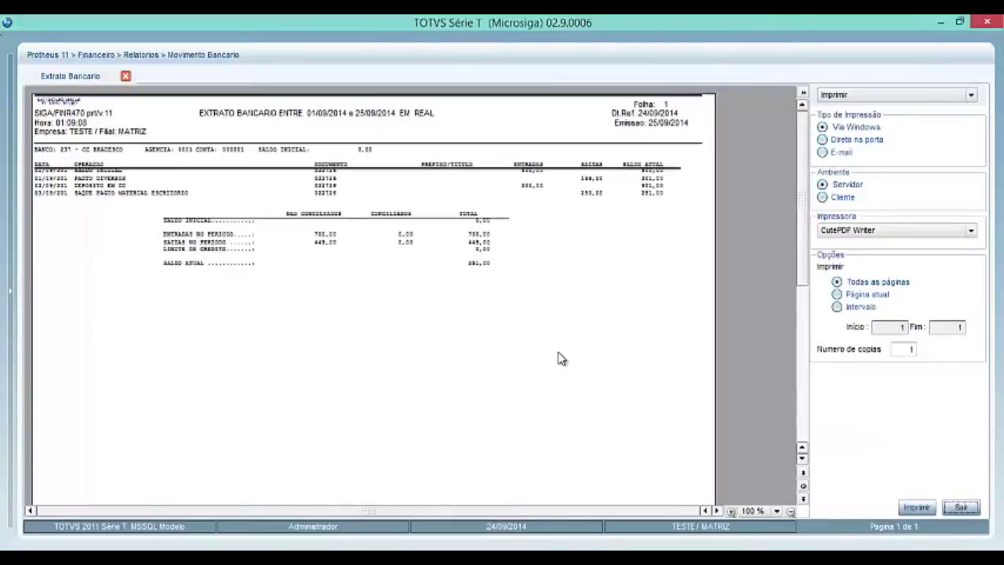
left_click(443, 196)
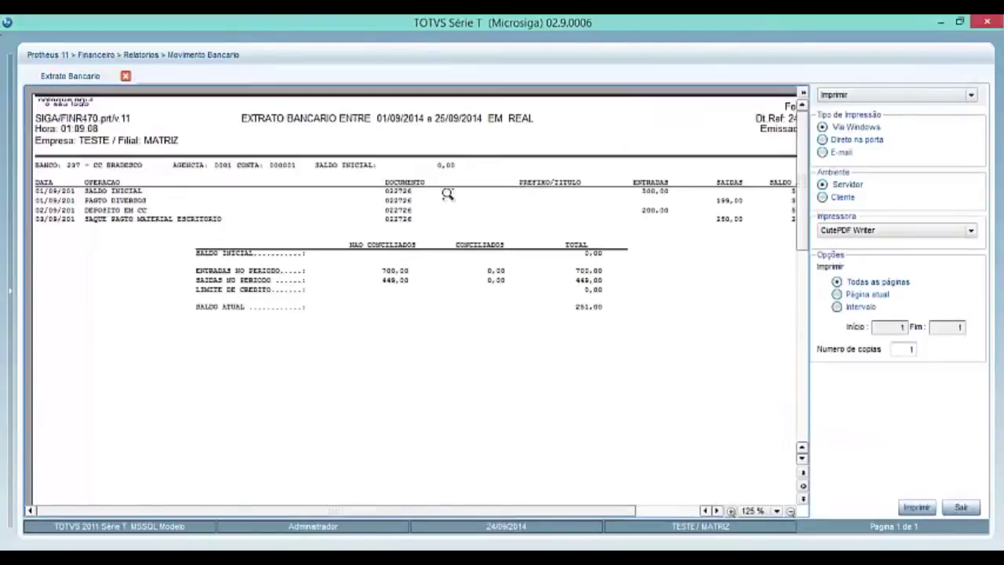
left_click(802, 92)
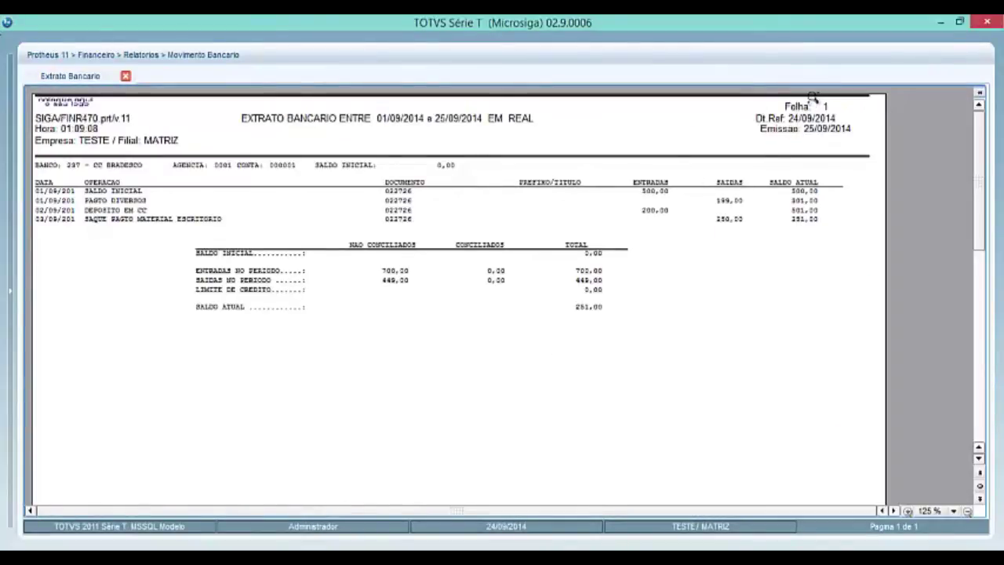
left_click(433, 156)
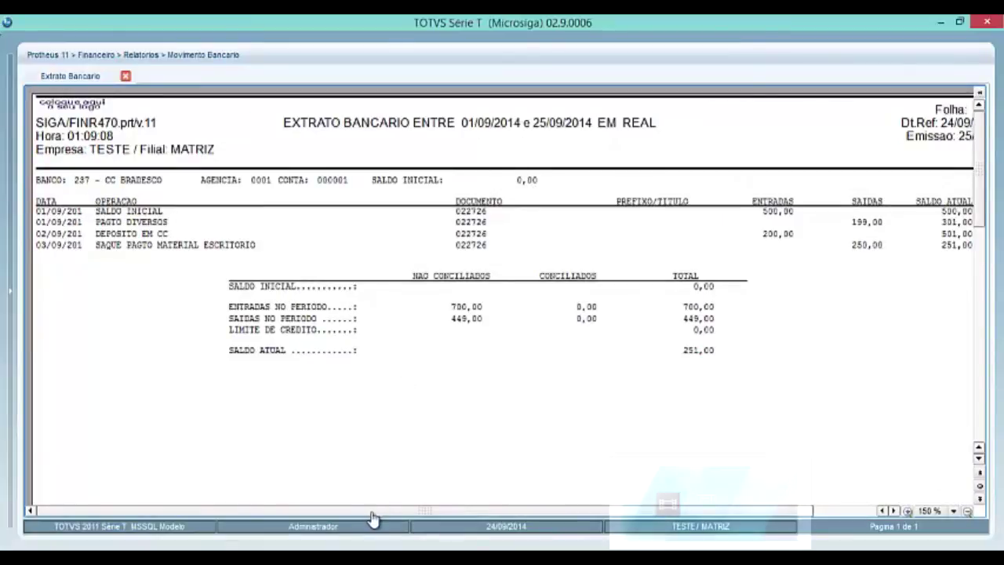
Review the regenerated statement's entries, withdrawals and balances across the full page width, and exit the preview.
left_click_drag(379, 509, 416, 509)
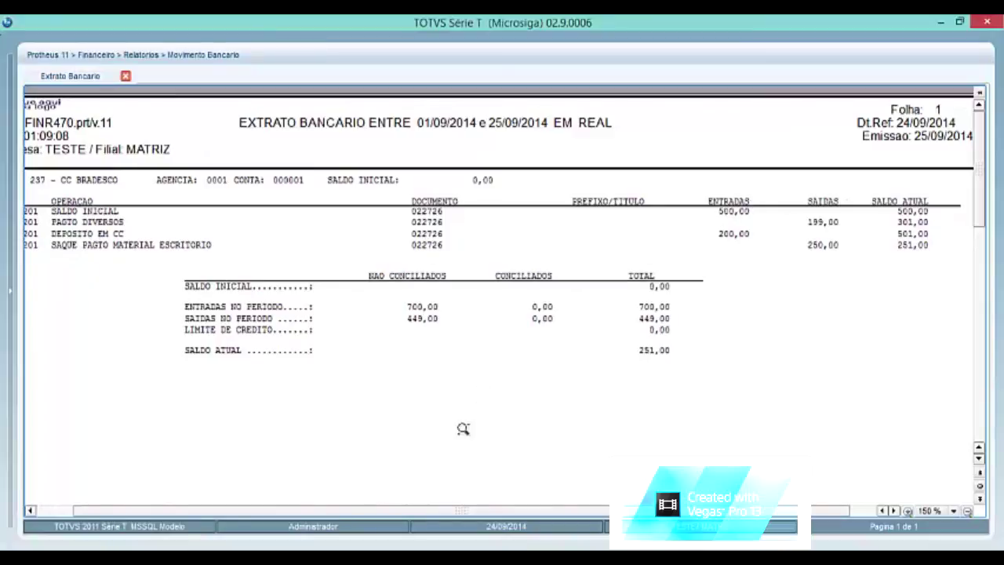
mouse_move(469, 511)
left_mouse_down()
mouse_move(430, 514)
mouse_move(467, 513)
left_mouse_up()
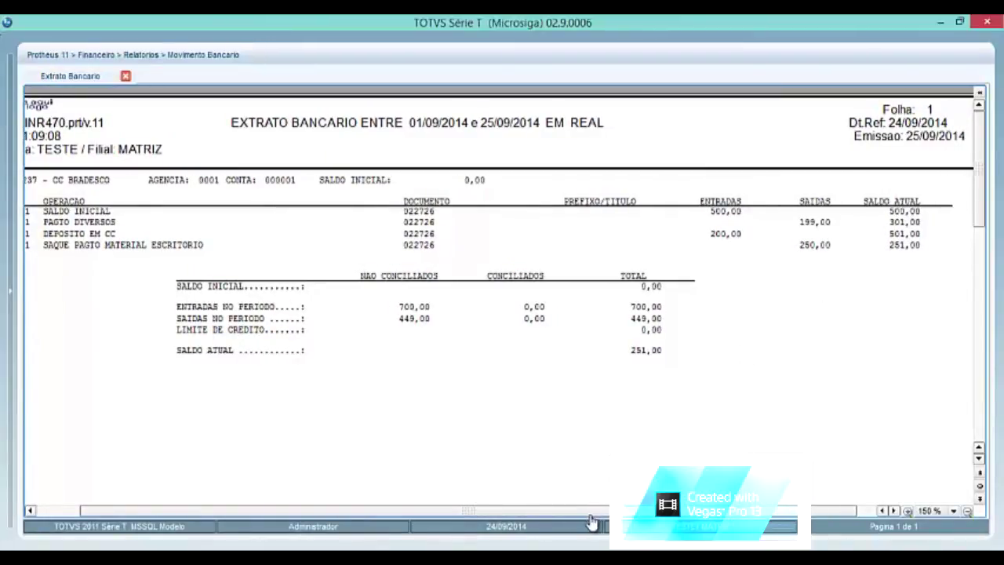
left_click_drag(591, 515, 518, 513)
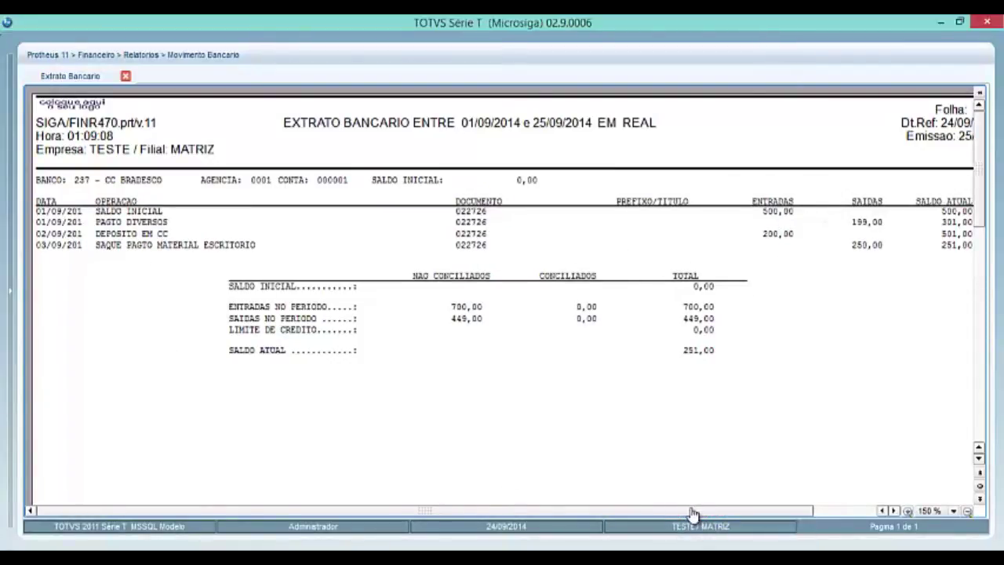
mouse_move(691, 514)
left_mouse_down()
mouse_move(729, 510)
mouse_move(685, 514)
left_mouse_up()
left_click_drag(764, 511, 840, 468)
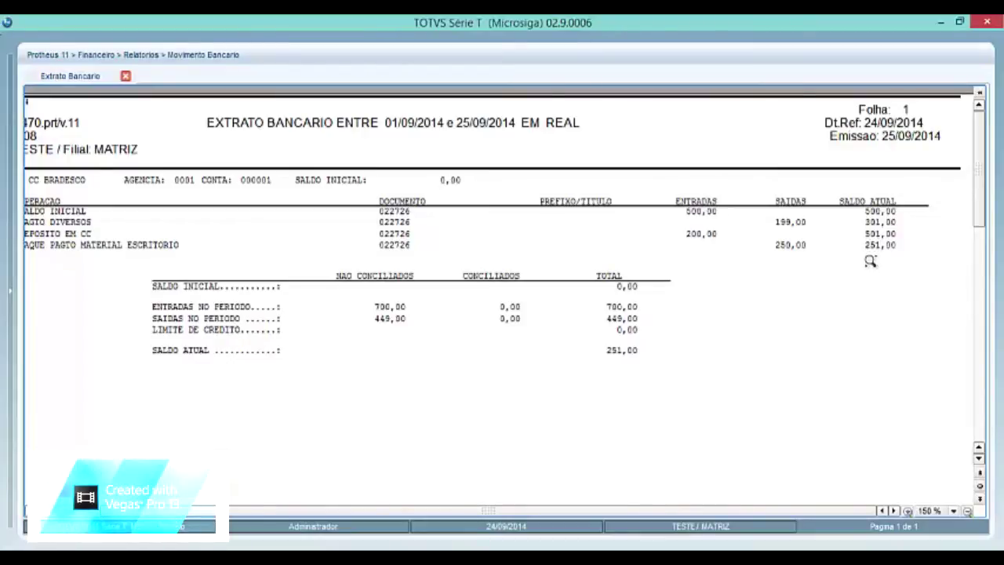
left_click_drag(601, 512, 480, 512)
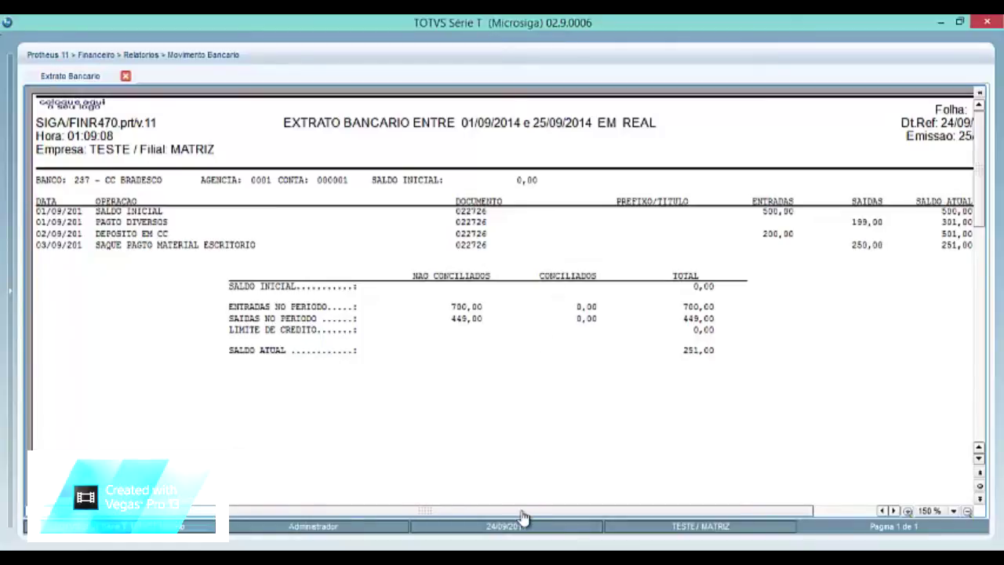
left_click_drag(522, 512, 550, 514)
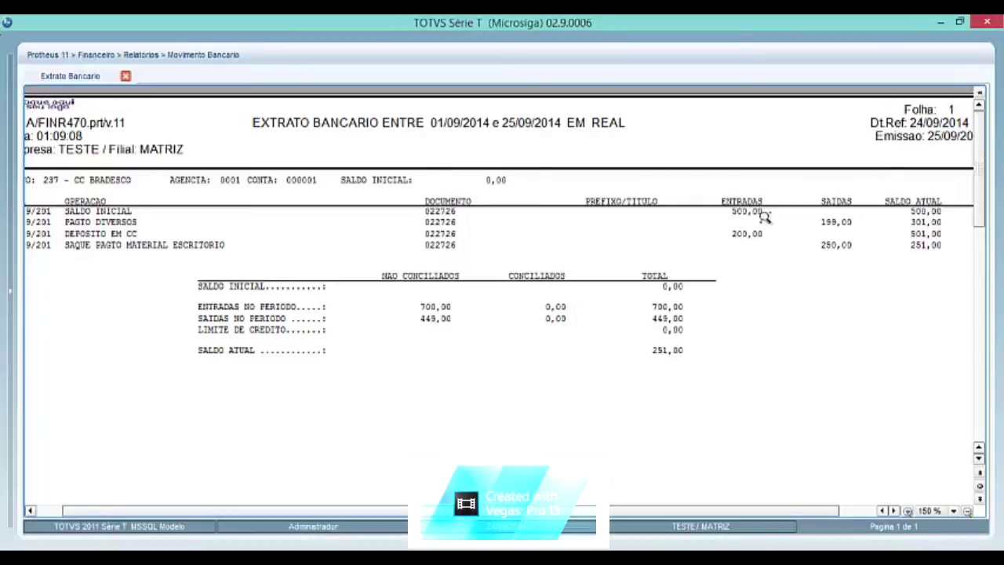
left_click(982, 94)
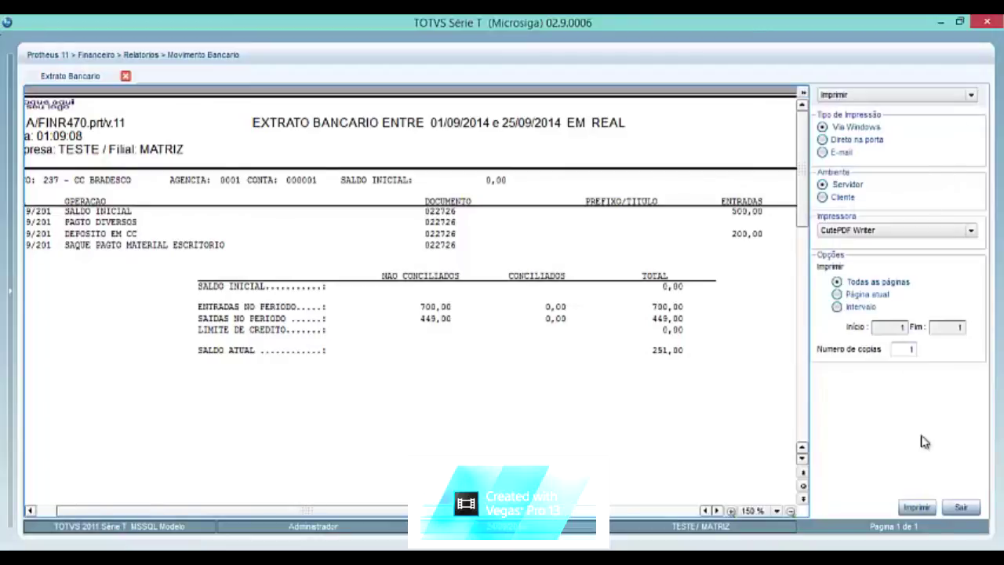
left_click(964, 508)
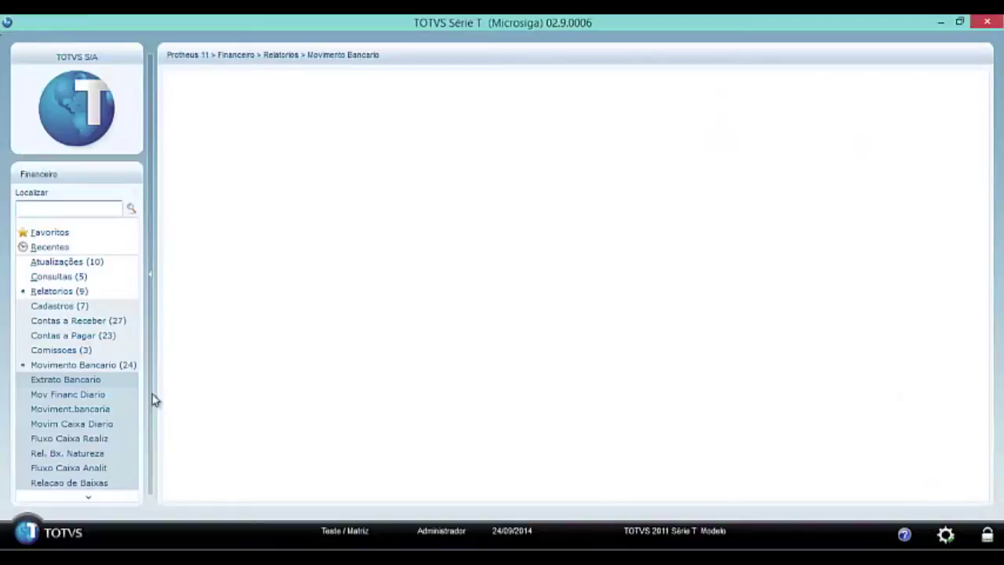
Open Saldos Bancarios from the Movimento Bancario updates, keeping the same session settings.
left_click(107, 366)
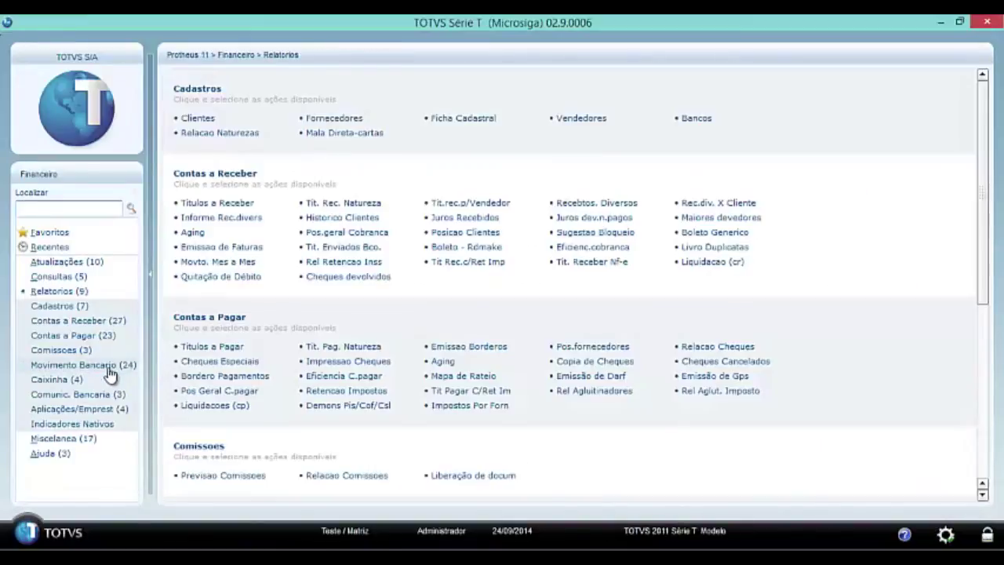
left_click(86, 294)
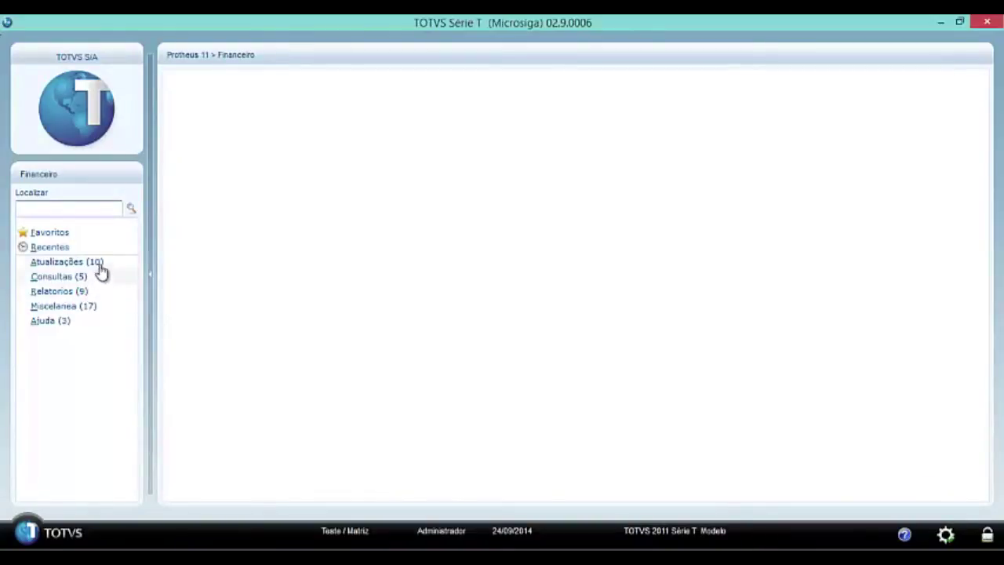
left_click(104, 264)
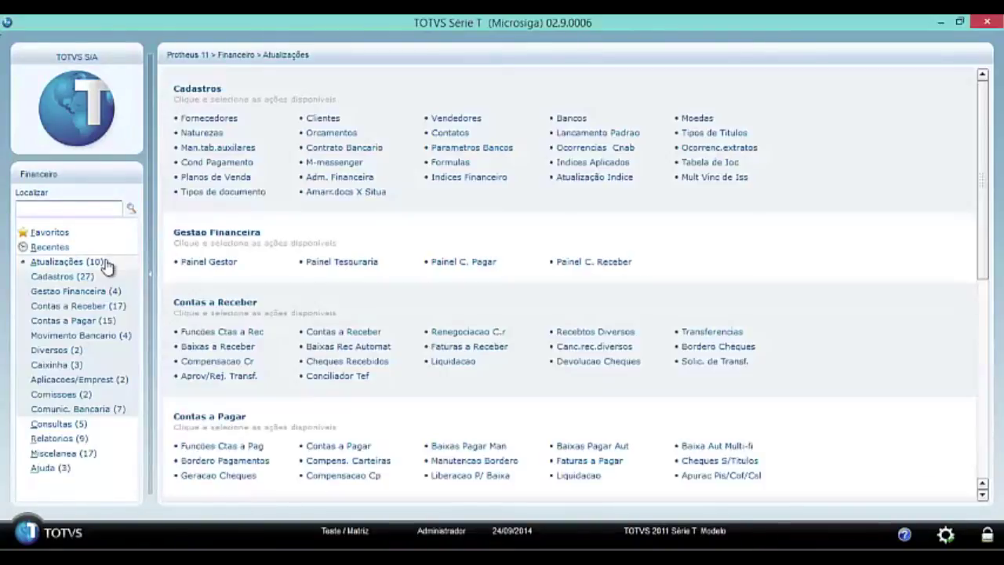
left_click(97, 337)
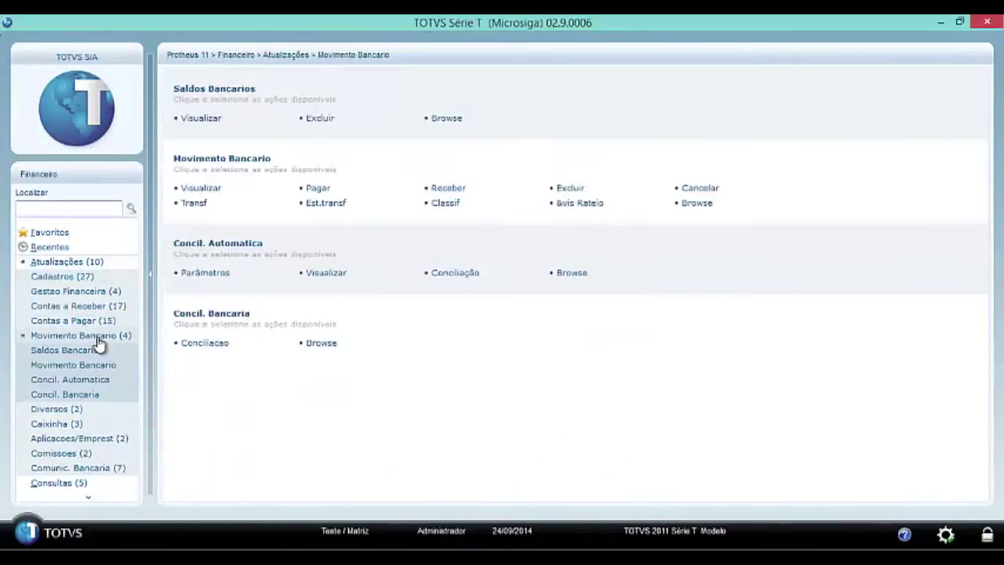
left_click(82, 352)
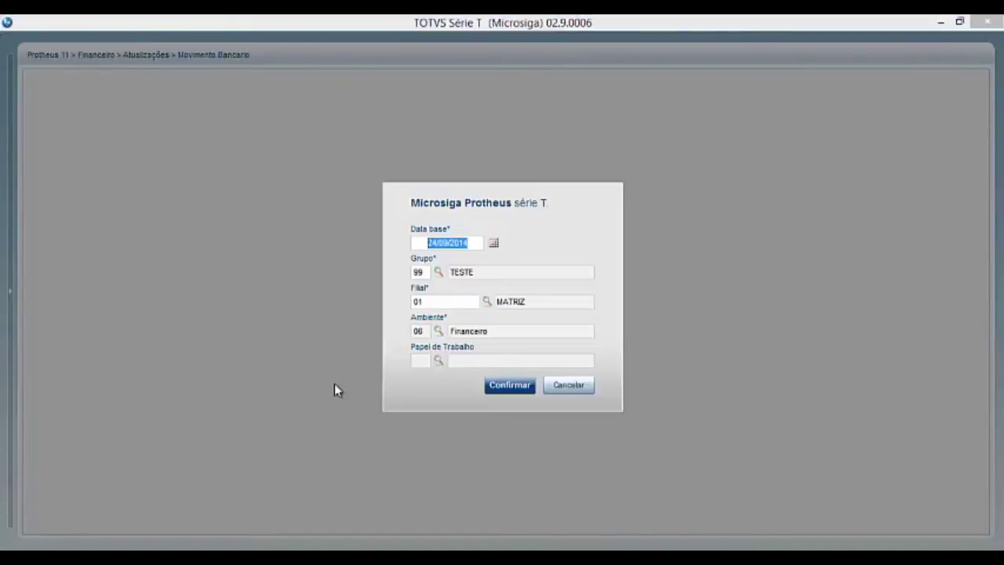
left_click(502, 387)
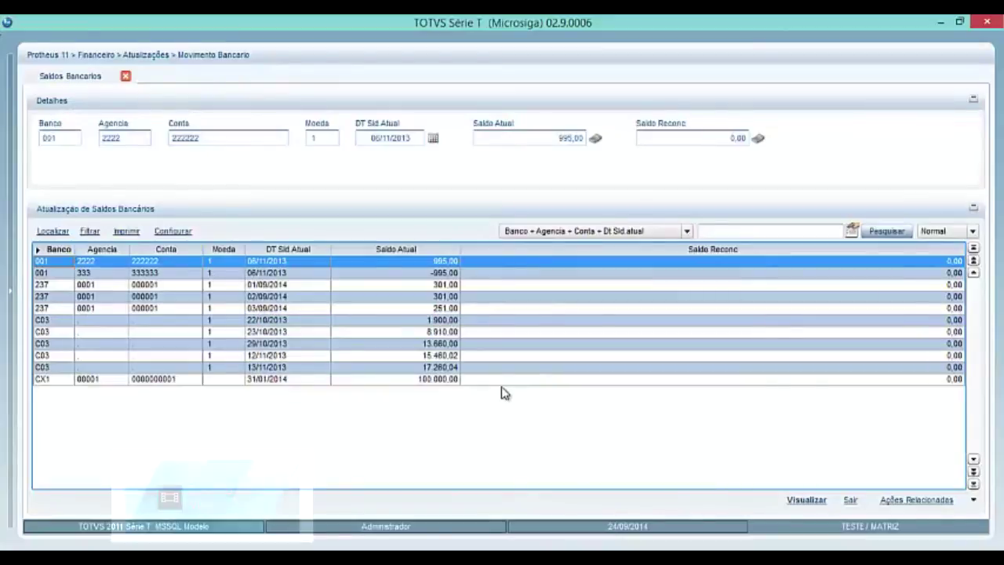
Create a filter for the bank balances where Banco is equal to 237.
left_click(89, 232)
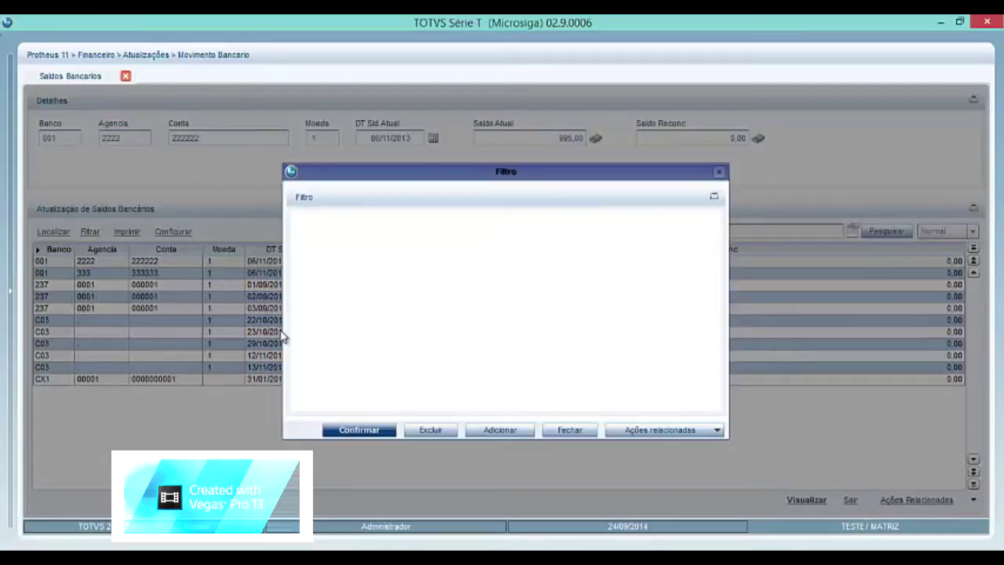
left_click(501, 432)
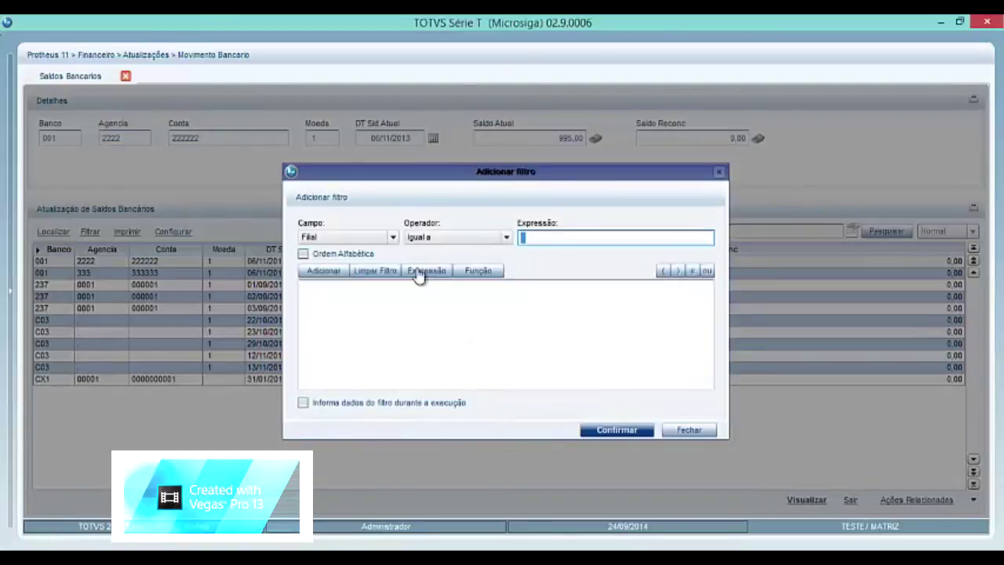
left_click(388, 236)
left_click(318, 259)
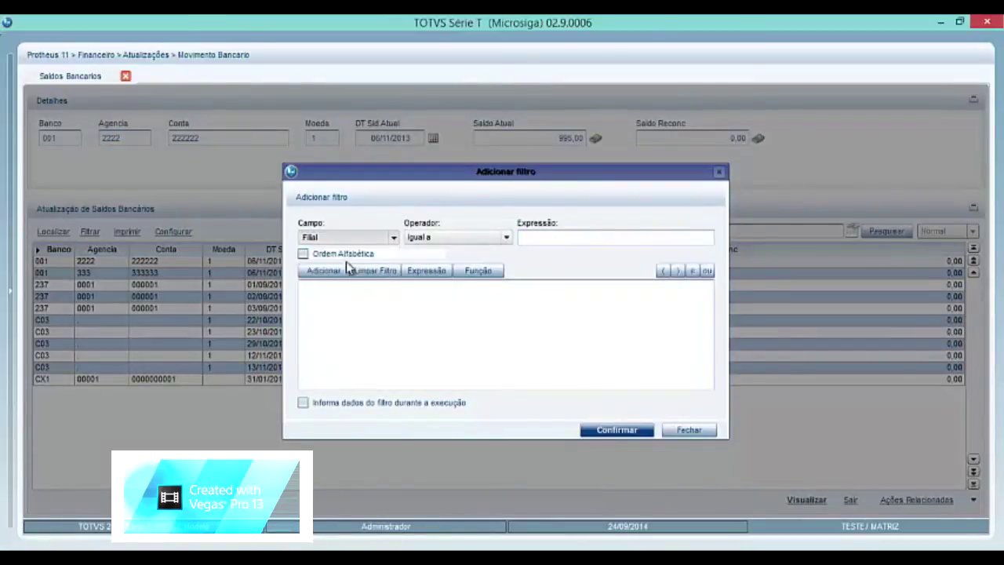
left_click(566, 239)
type("2")
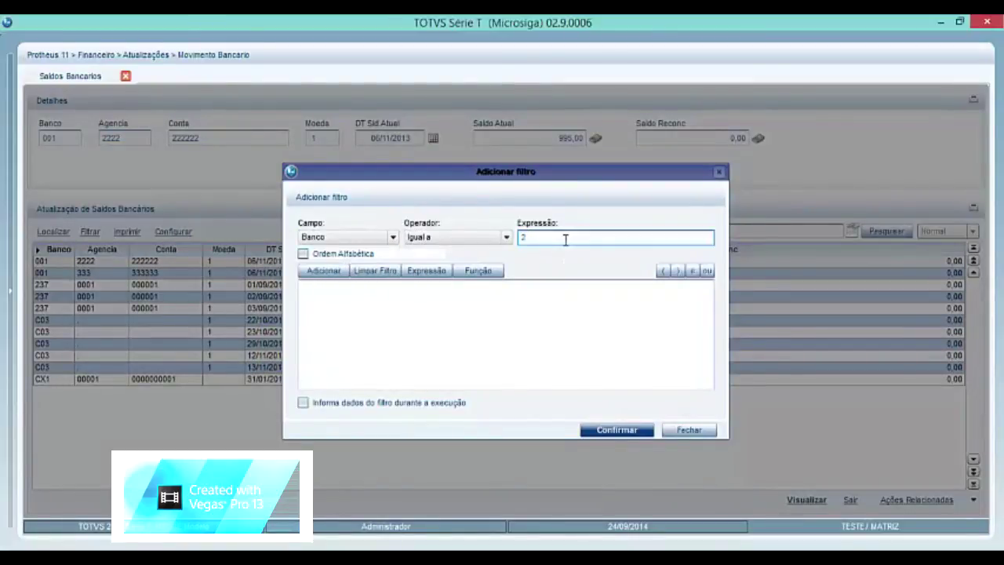
type("37")
key("Tab")
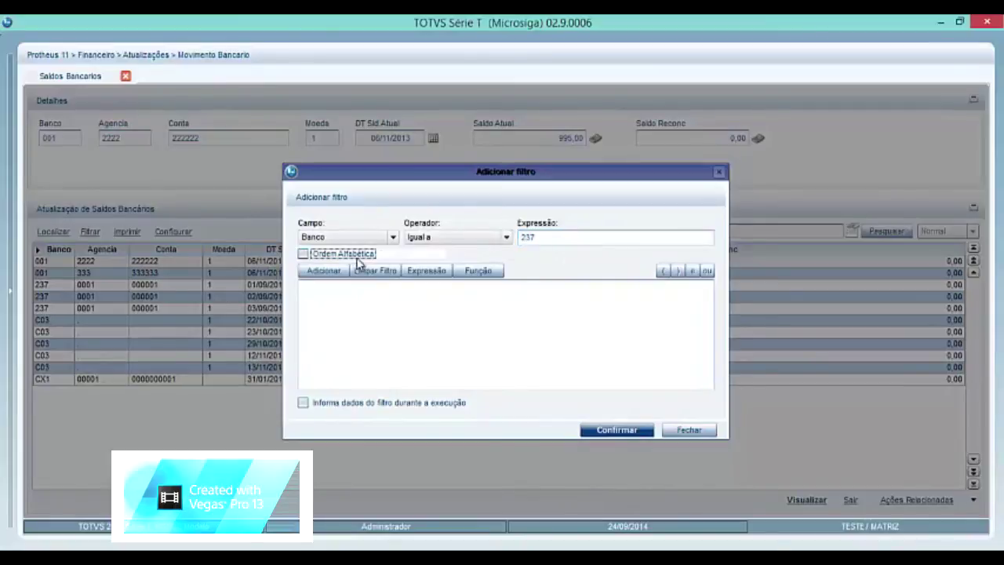
left_click(335, 272)
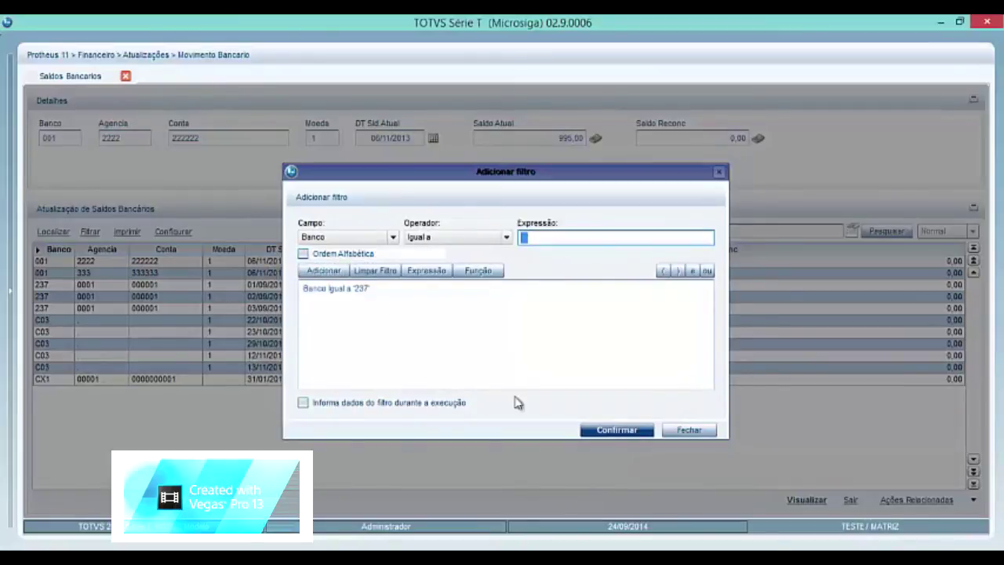
left_click(619, 430)
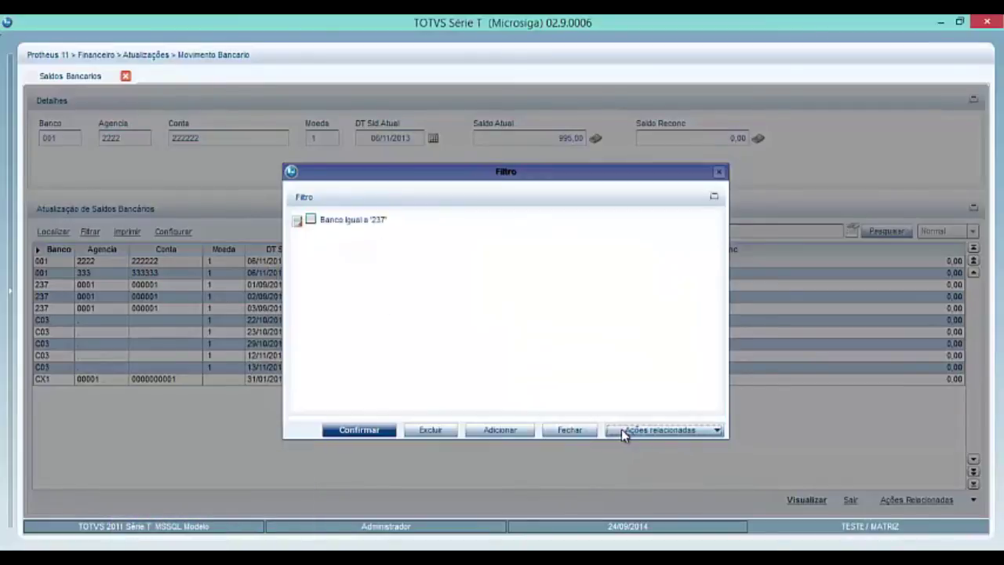
Apply the bank 237 filter to check the 02/09/2014 balance record, and exit the balances list.
left_click(311, 220)
left_click(359, 430)
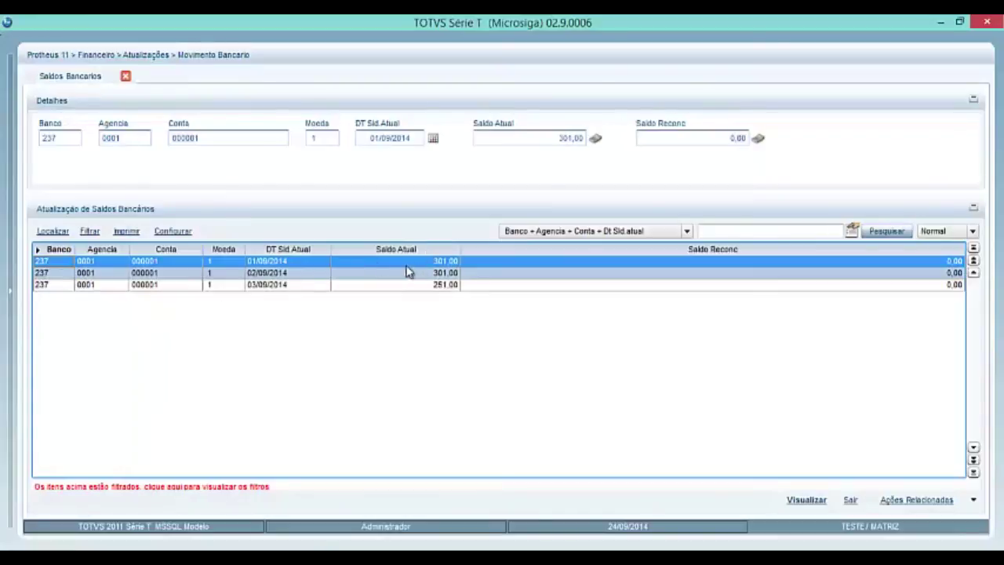
left_click(372, 274)
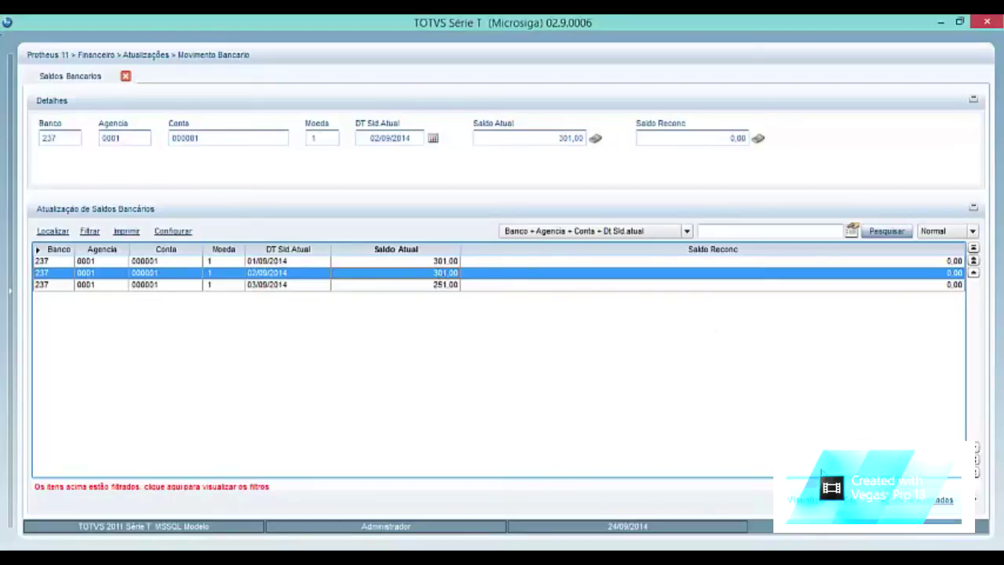
left_click(854, 506)
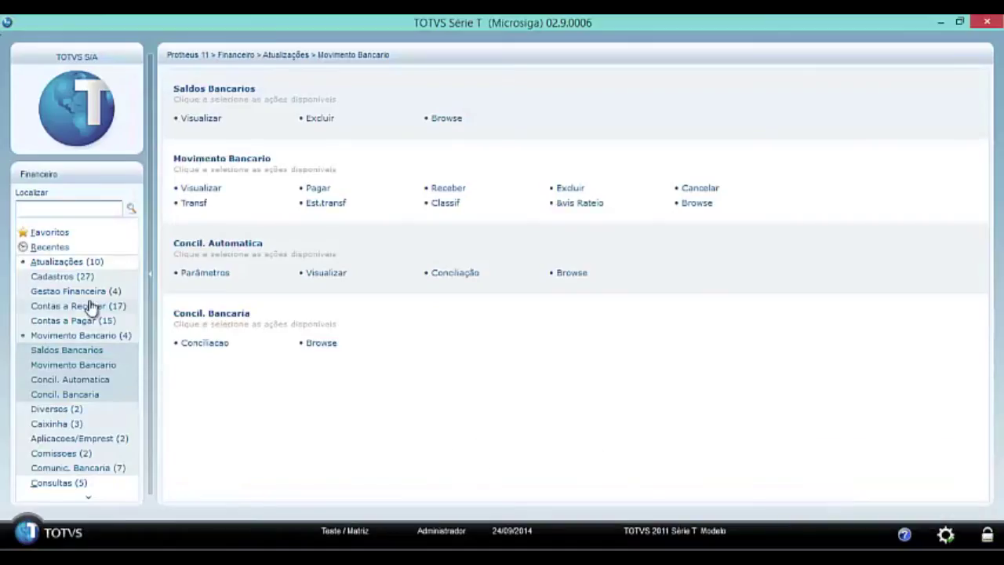
Open the Rec.saldos Bancar recalculation from the Miscelanea routines with the same session settings.
left_click(86, 265)
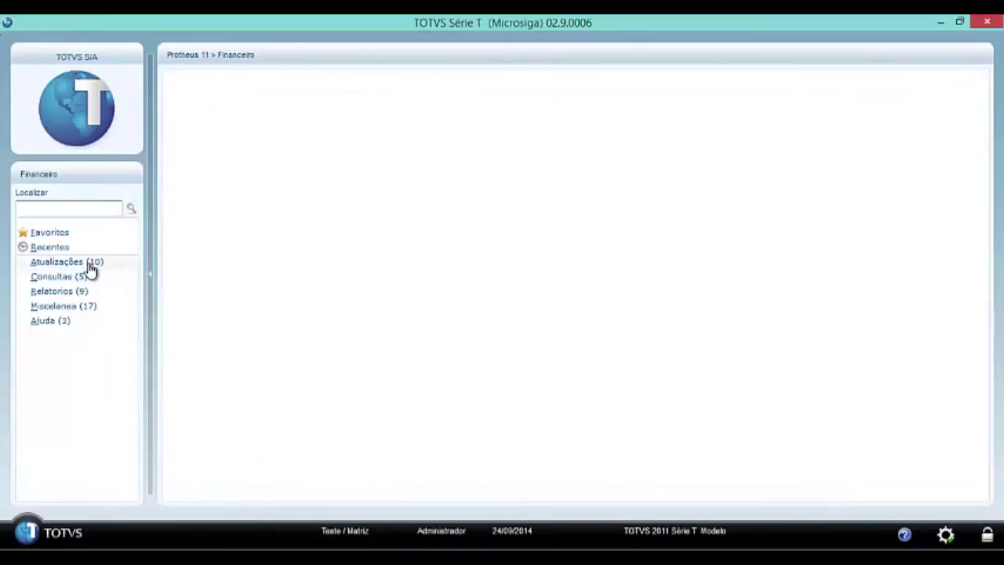
left_click(68, 311)
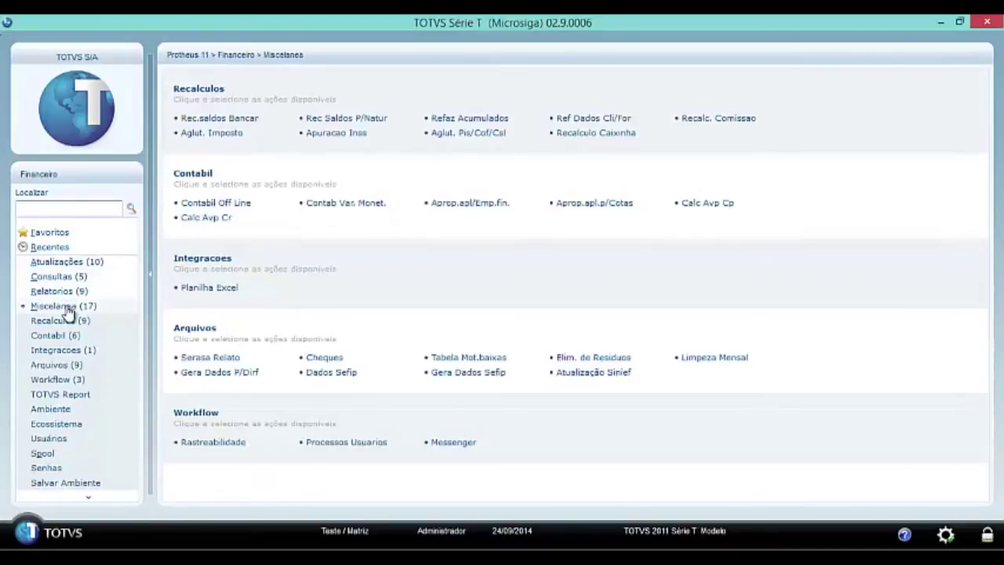
left_click(63, 324)
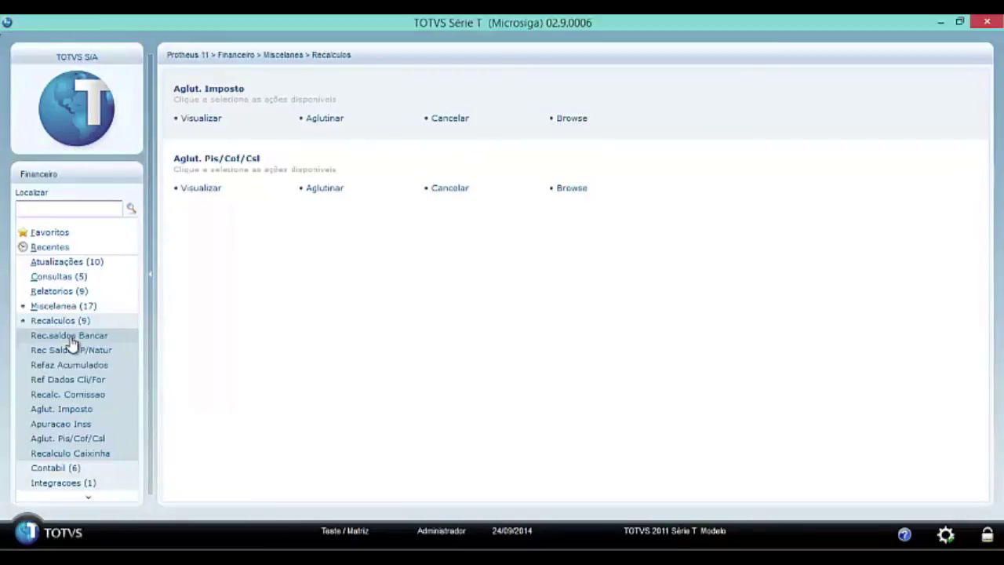
left_click(69, 337)
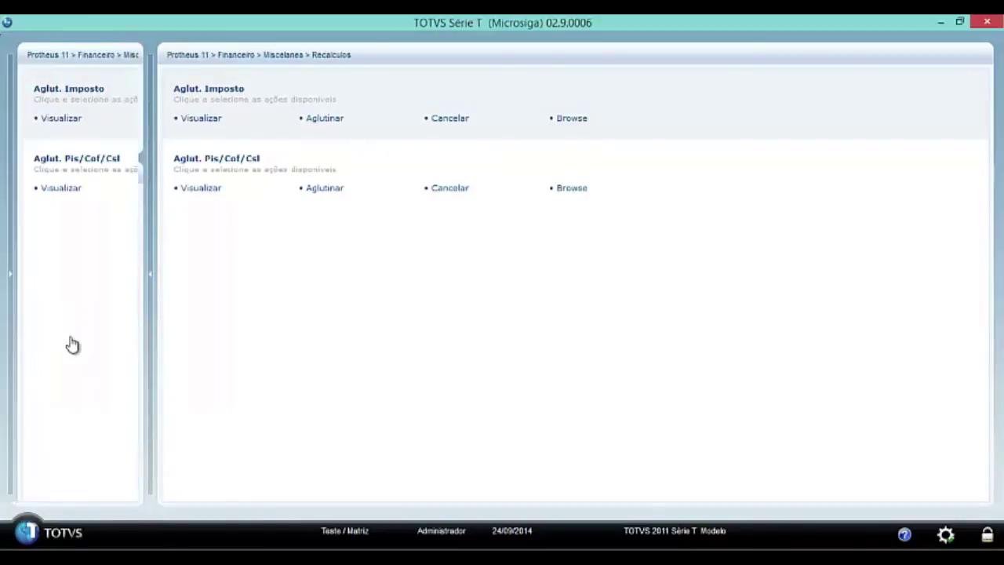
left_click(514, 385)
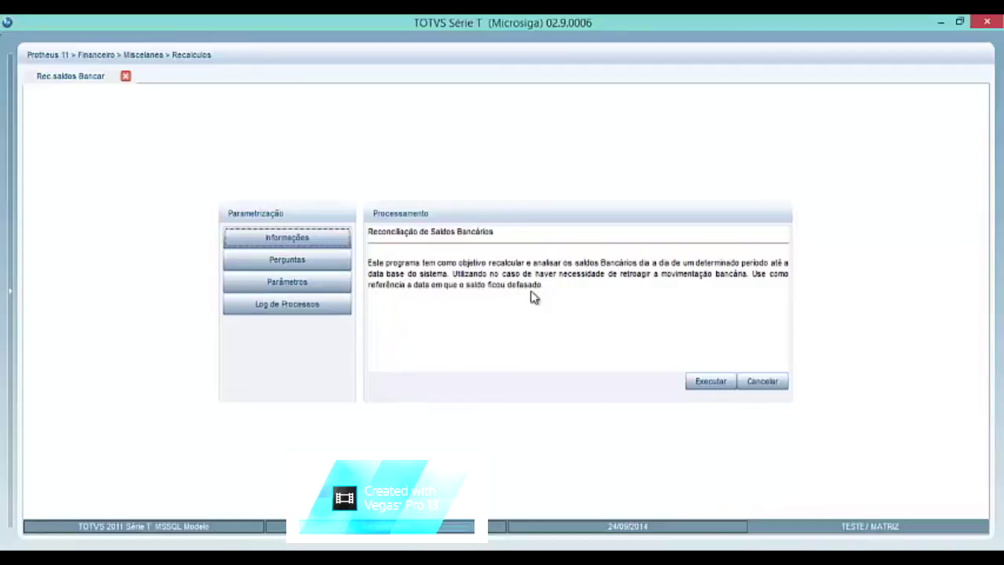
Look at the recalculation's parameters and, in its questions, select bank 237 CC BRADESCO as the initial bank, keeping 237 as the final bank.
left_click(305, 284)
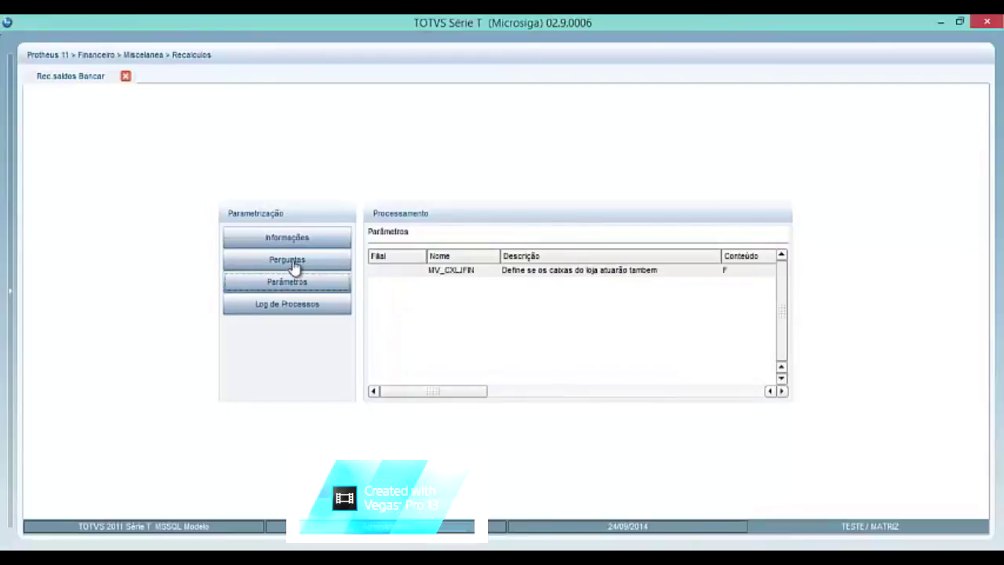
left_click(291, 265)
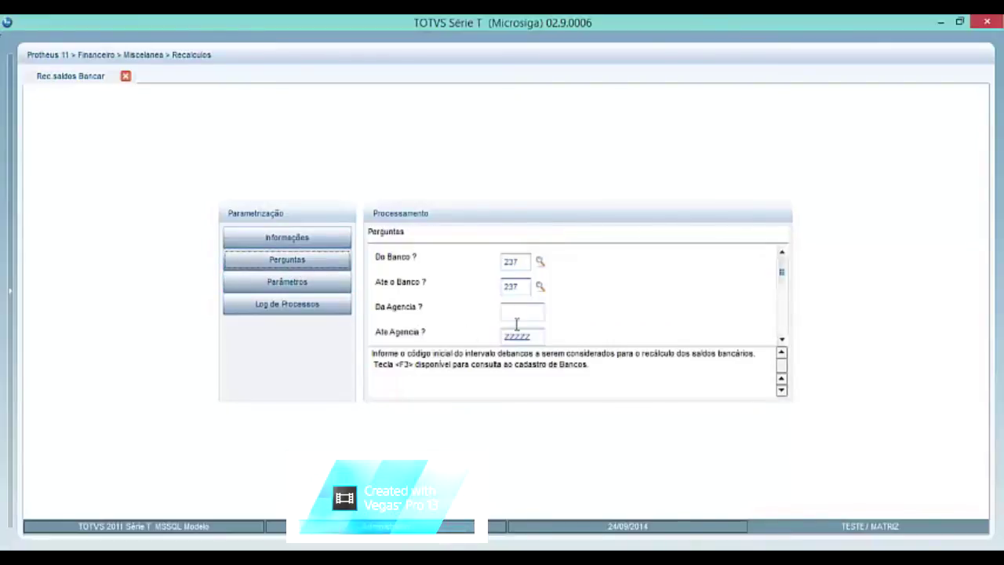
left_click(521, 264)
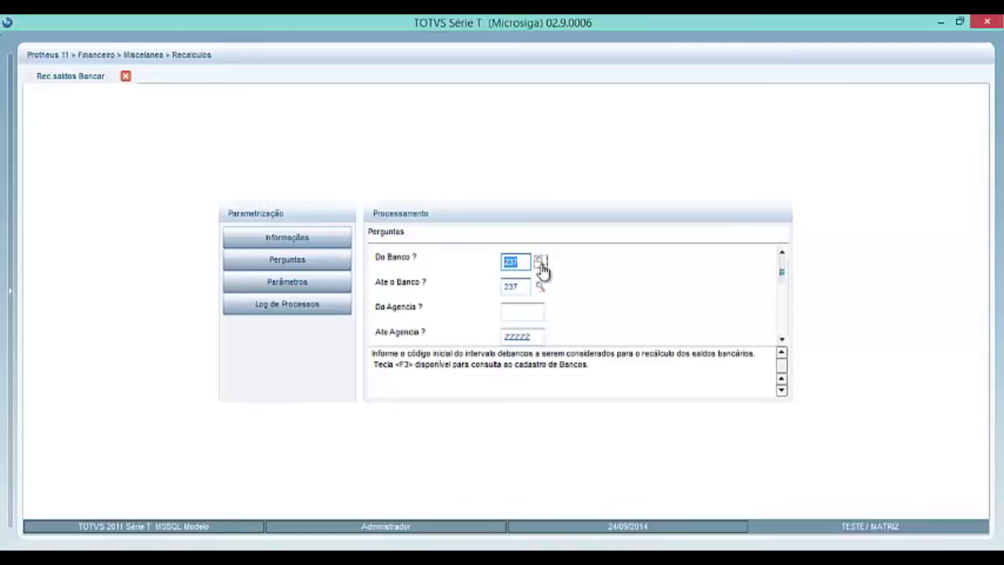
left_click(540, 263)
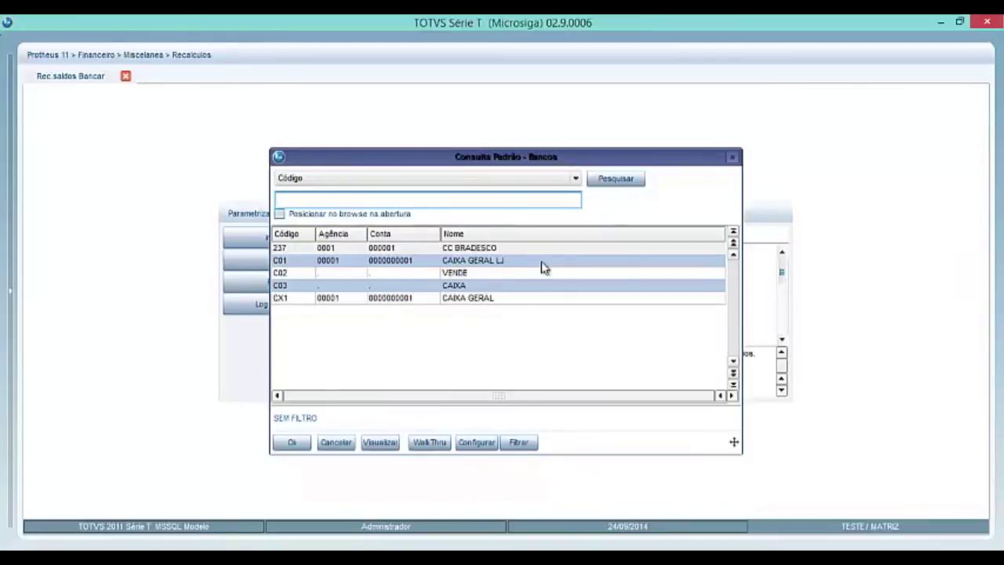
left_click(434, 249)
double_click(434, 249)
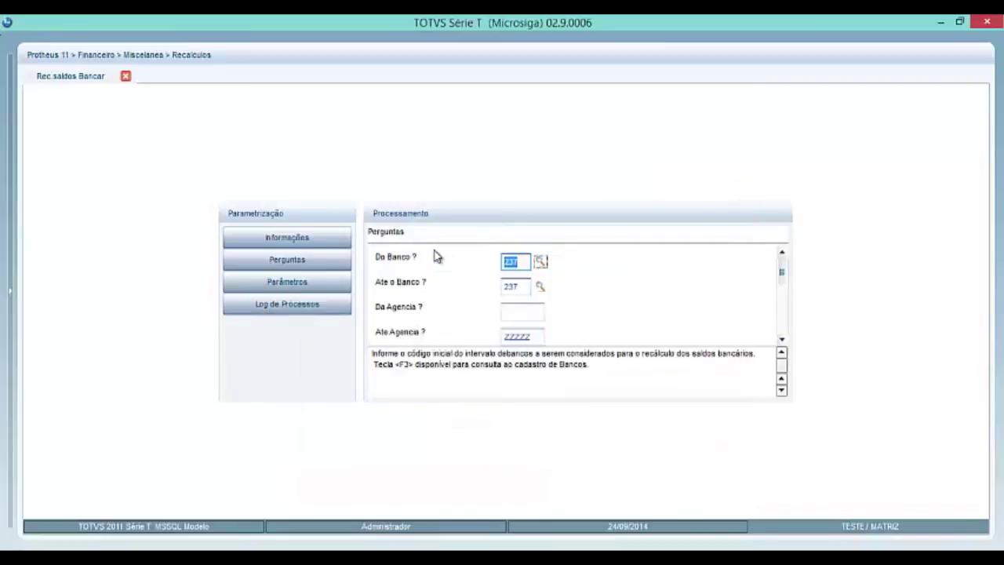
key("Return")
key("Return")
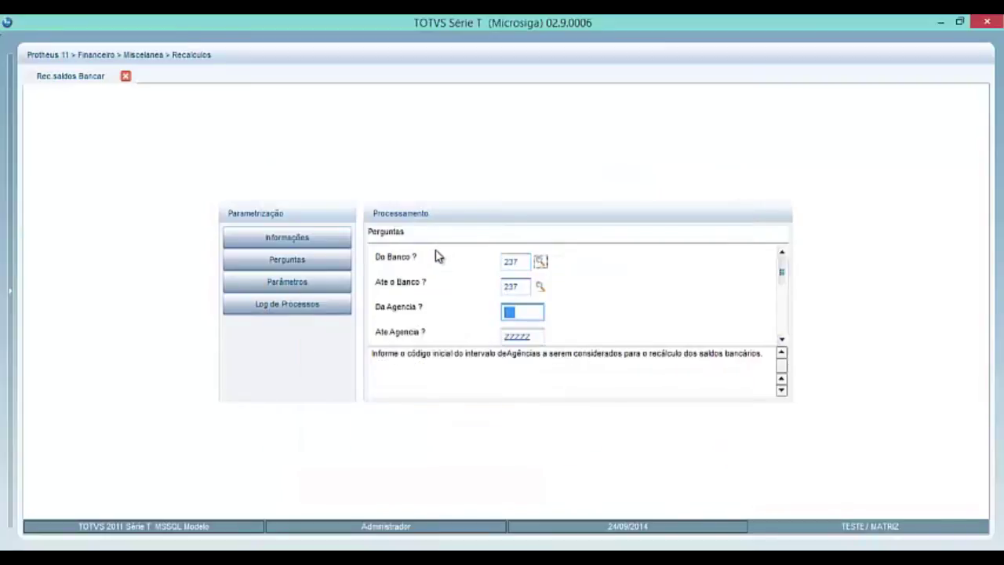
Keep the agency and account ranges and the 02/09/2014 start date in the questions, and execute the bank balance recalculation.
key("Return")
key("Return")
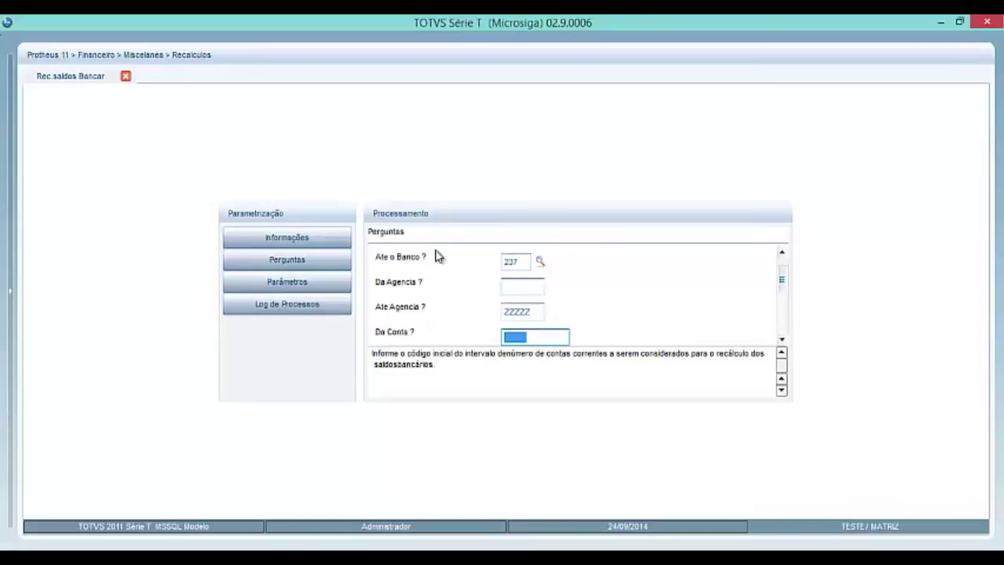
key("Return")
key("Return")
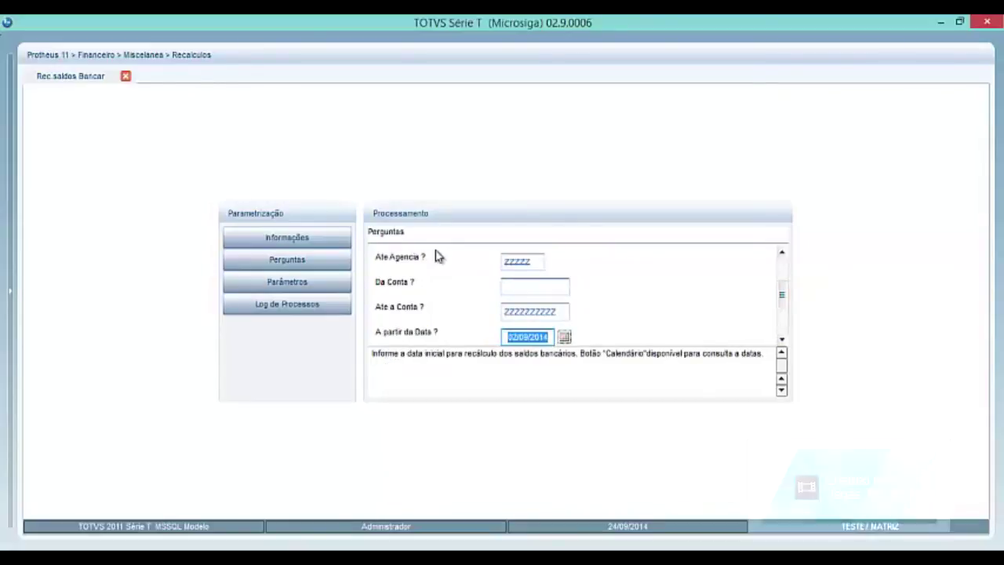
key("Return")
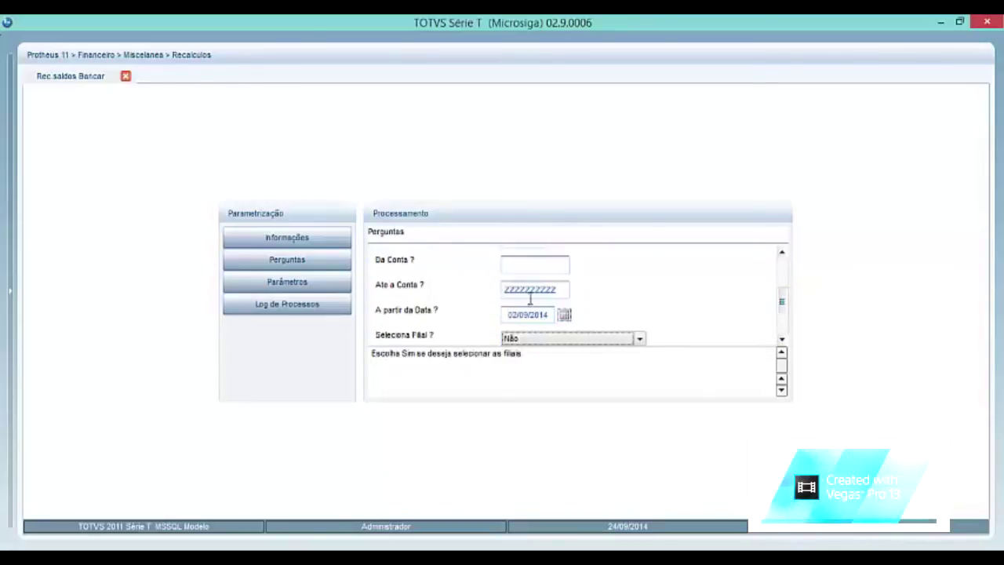
left_click(547, 317)
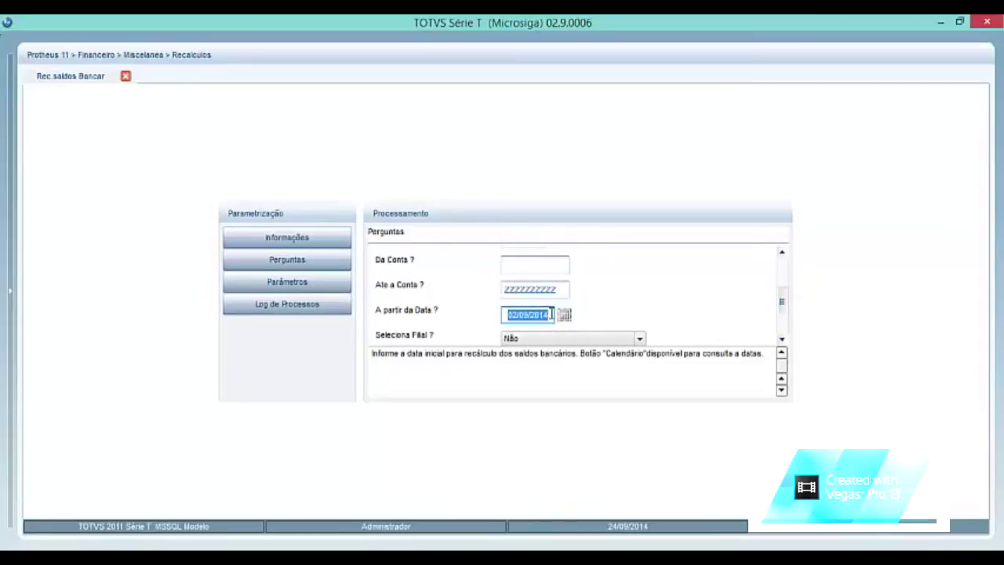
left_click(316, 240)
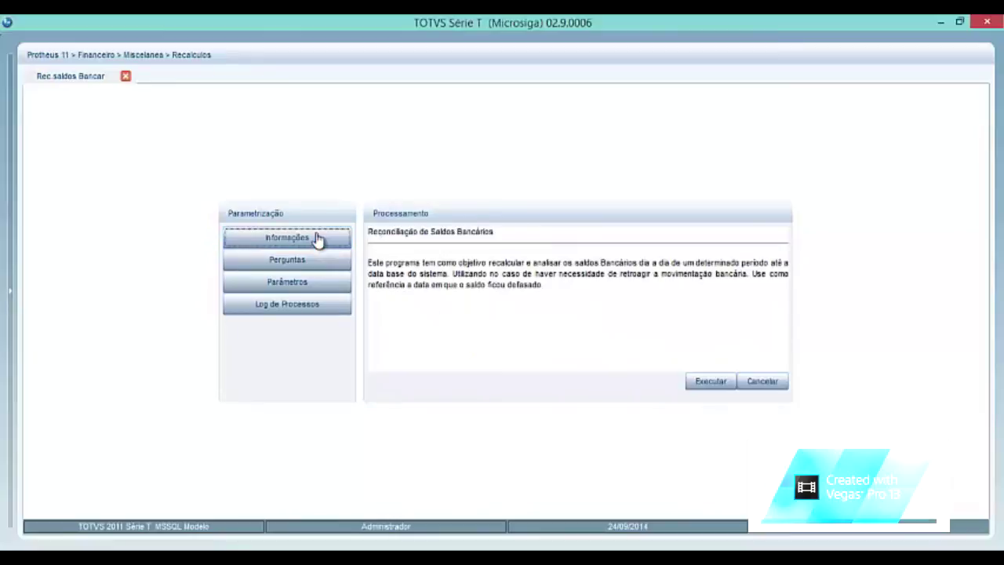
left_click(711, 382)
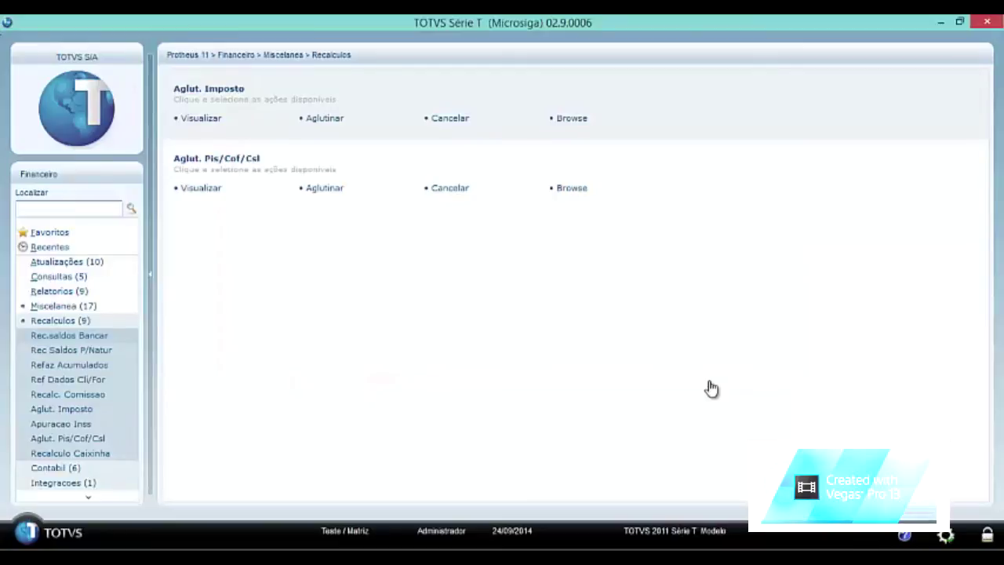
Open Saldos Bancarios from the Movimento Bancario routines under Atualizações, accepting the current session settings.
left_click(122, 325)
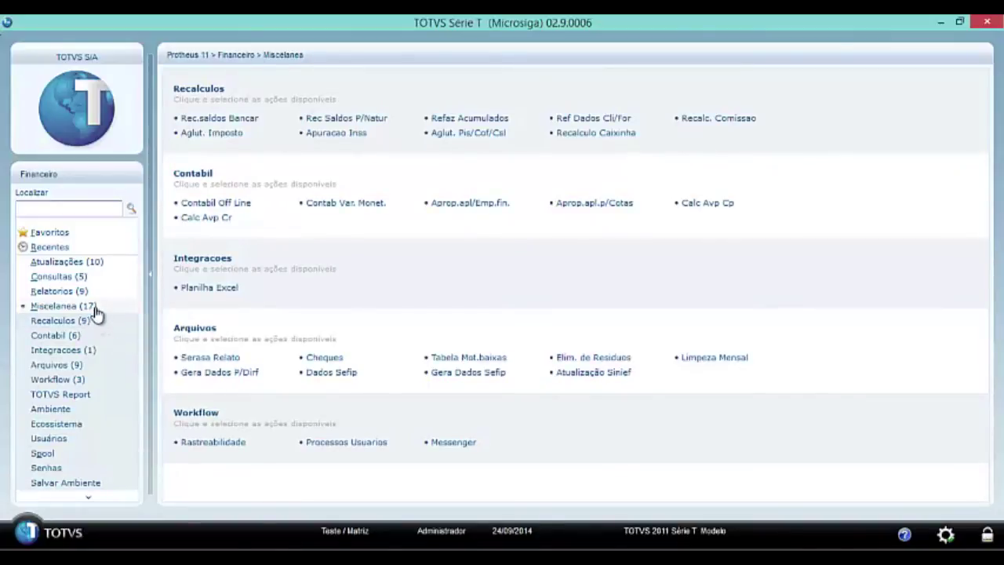
left_click(95, 311)
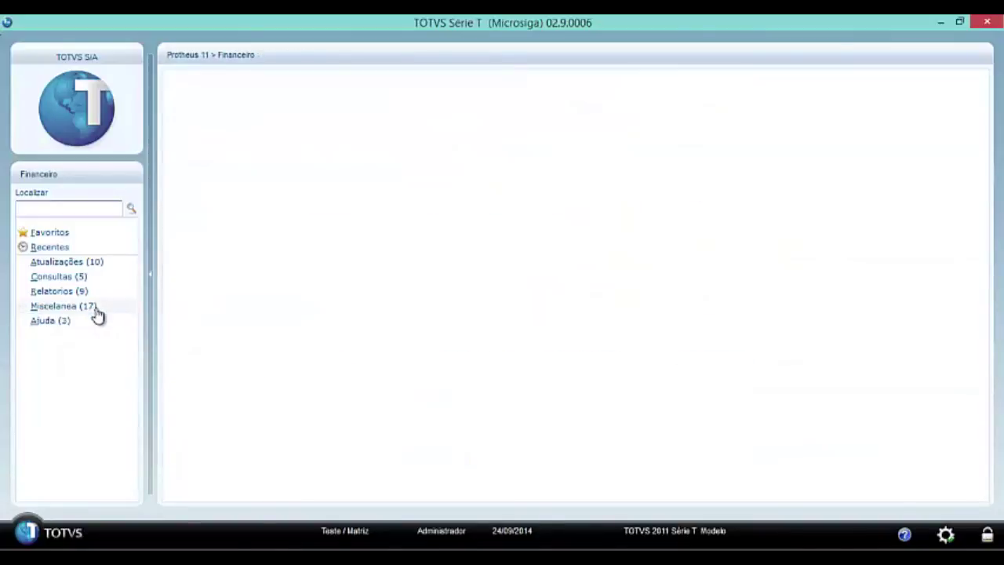
left_click(99, 264)
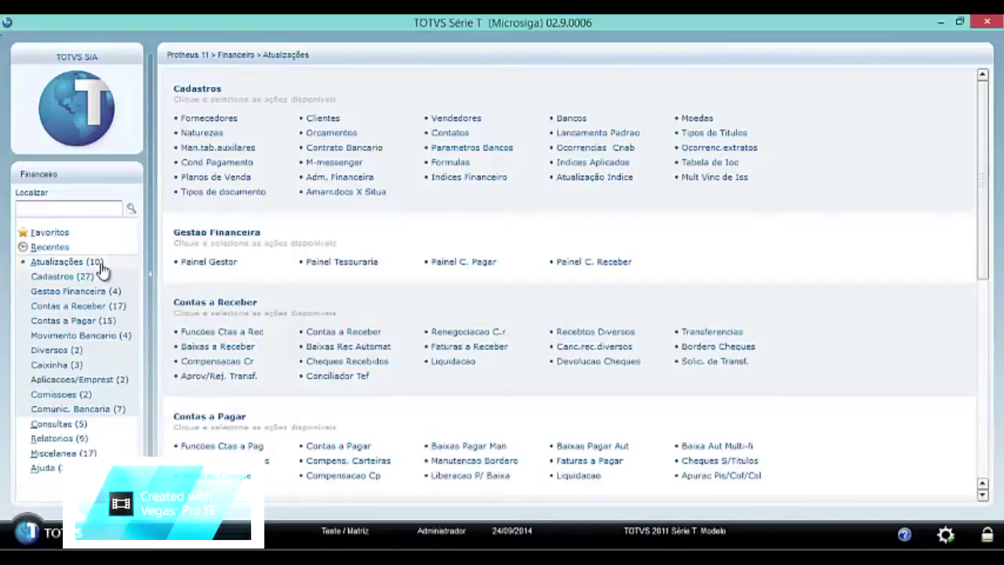
left_click(92, 335)
left_click(87, 352)
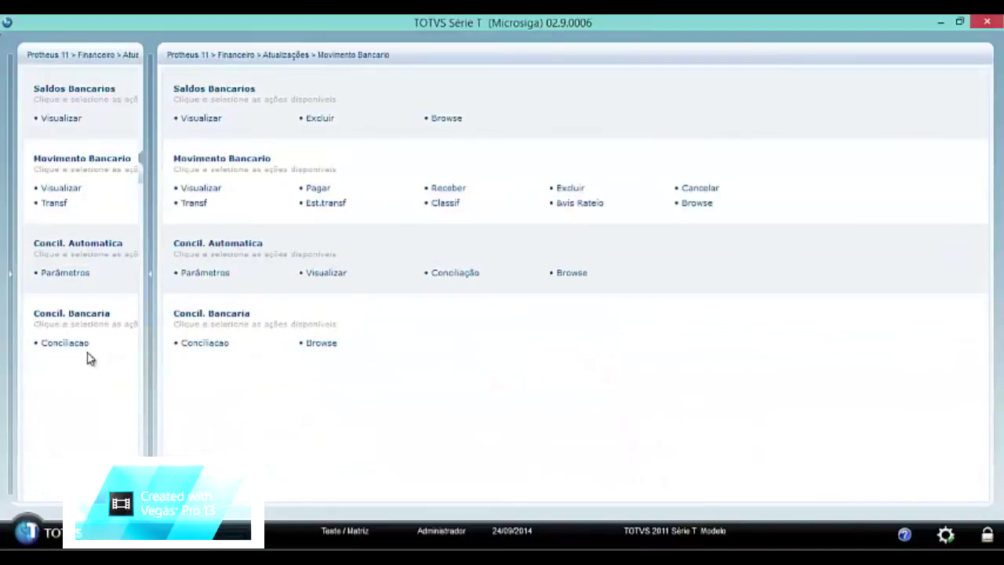
left_click(508, 384)
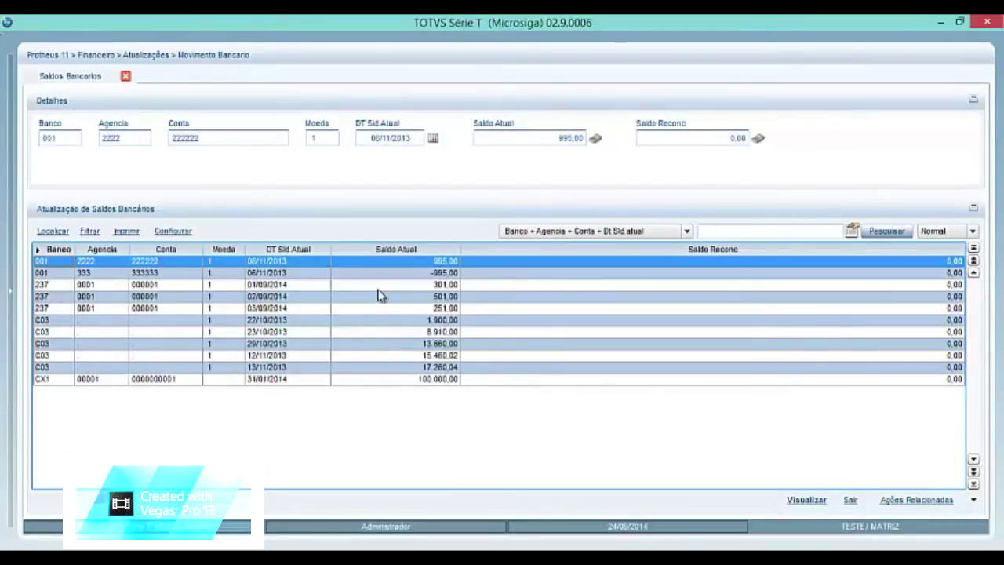
Add a filter to the bank balances list for Banco equal to 237.
left_click(90, 231)
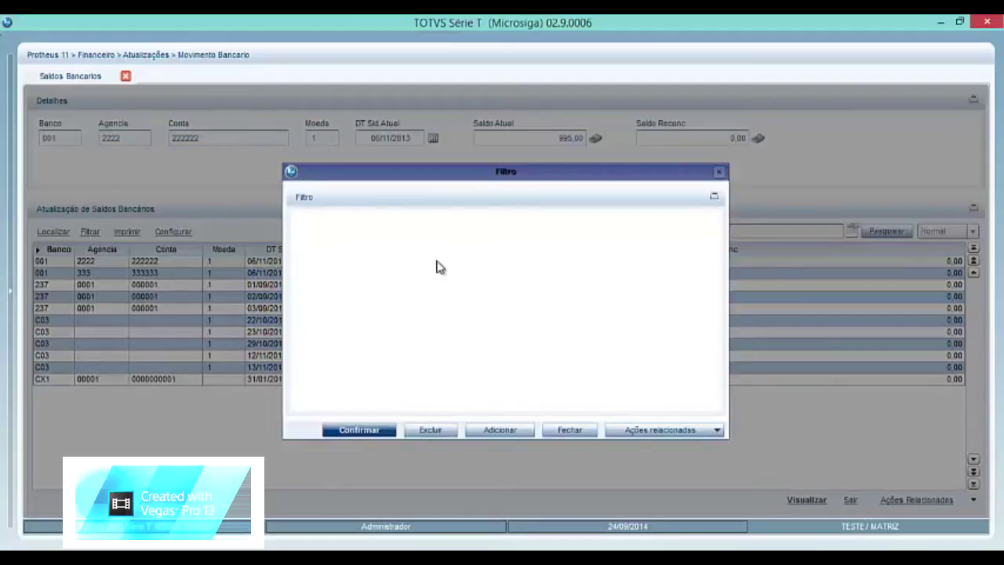
left_click(516, 431)
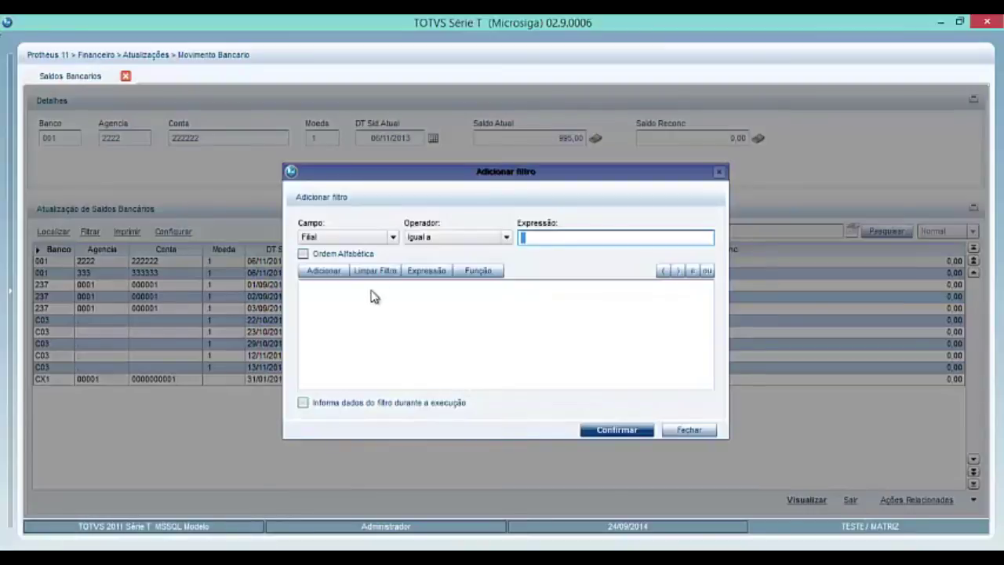
left_click(391, 237)
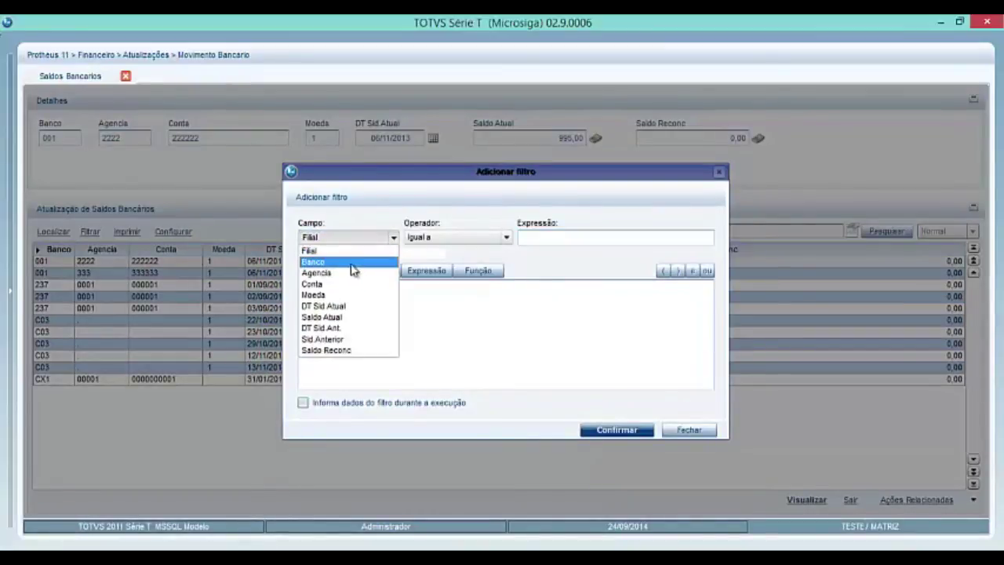
left_click(353, 262)
left_click(590, 238)
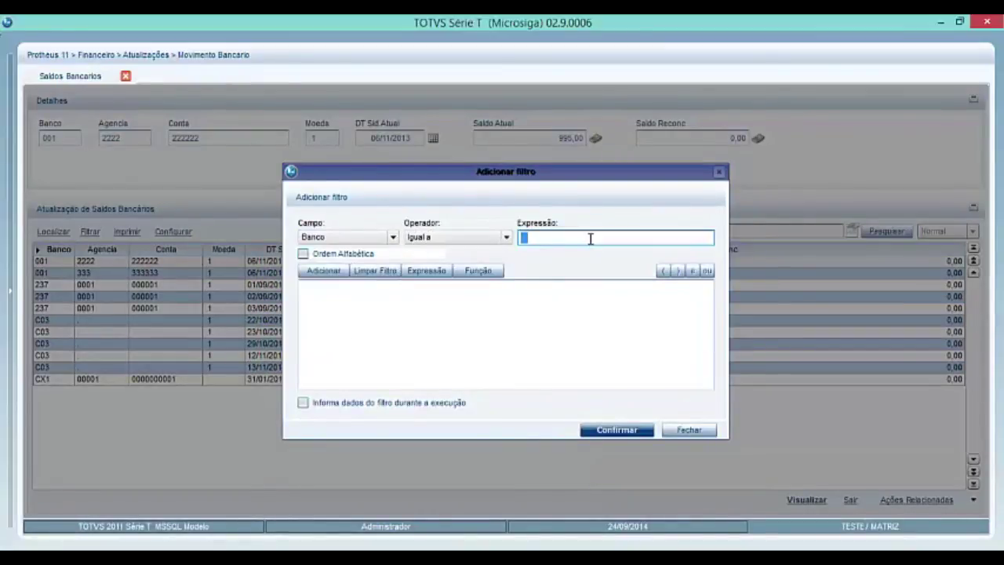
type("237")
key("Tab")
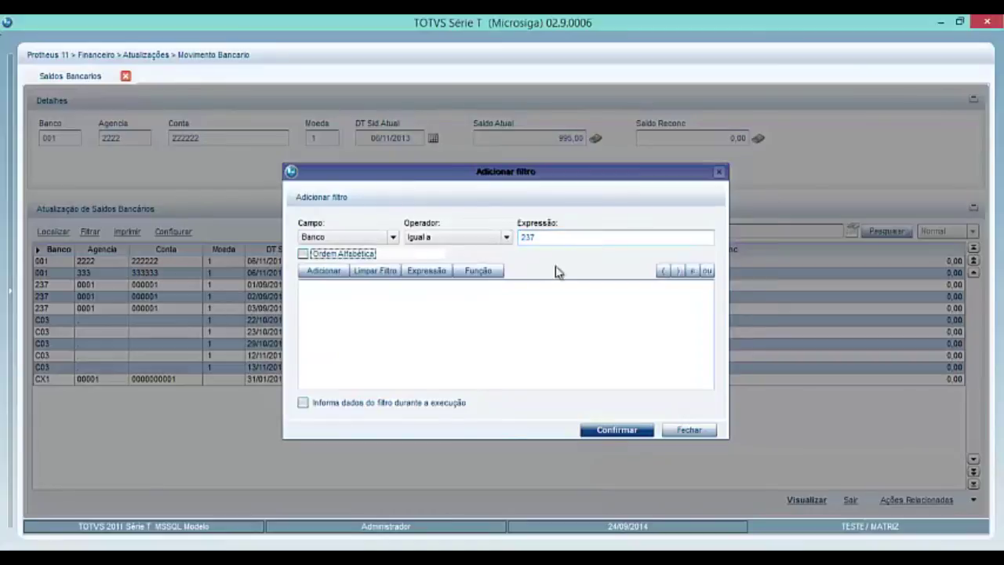
left_click(328, 270)
left_click(616, 430)
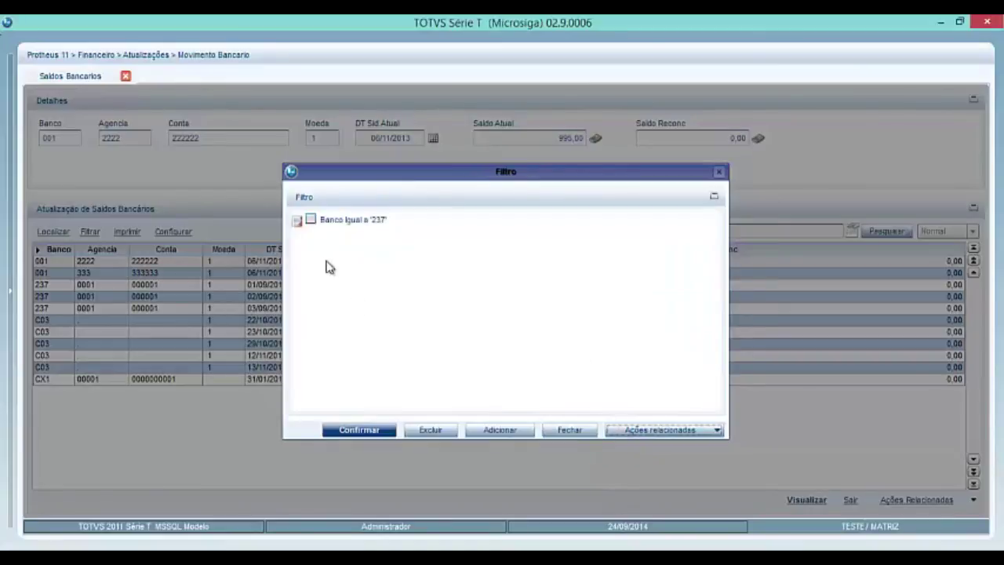
Apply the Banco 237 filter, check the recalculated balances including the 02/09/2014 record, and exit the list.
left_click(309, 221)
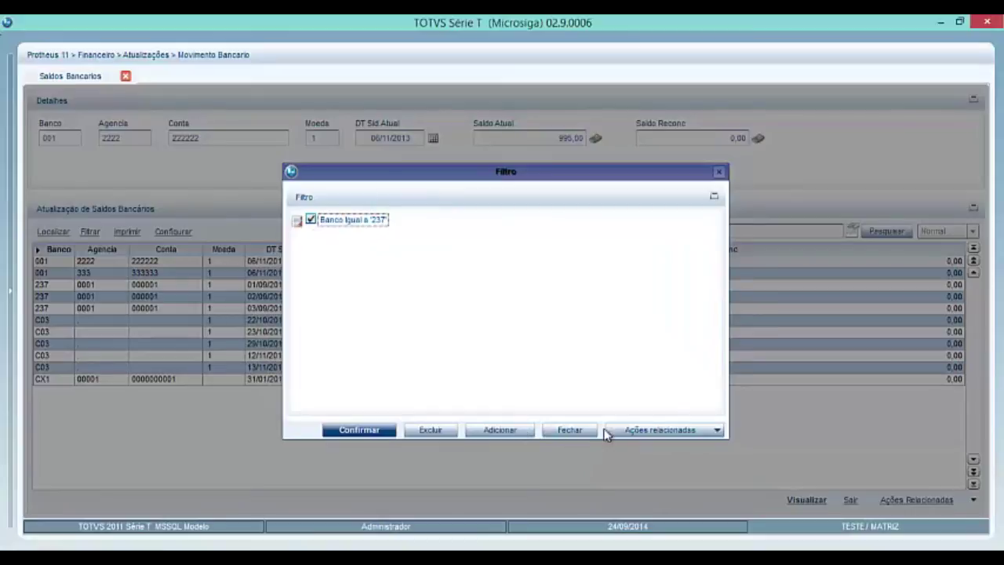
left_click(360, 429)
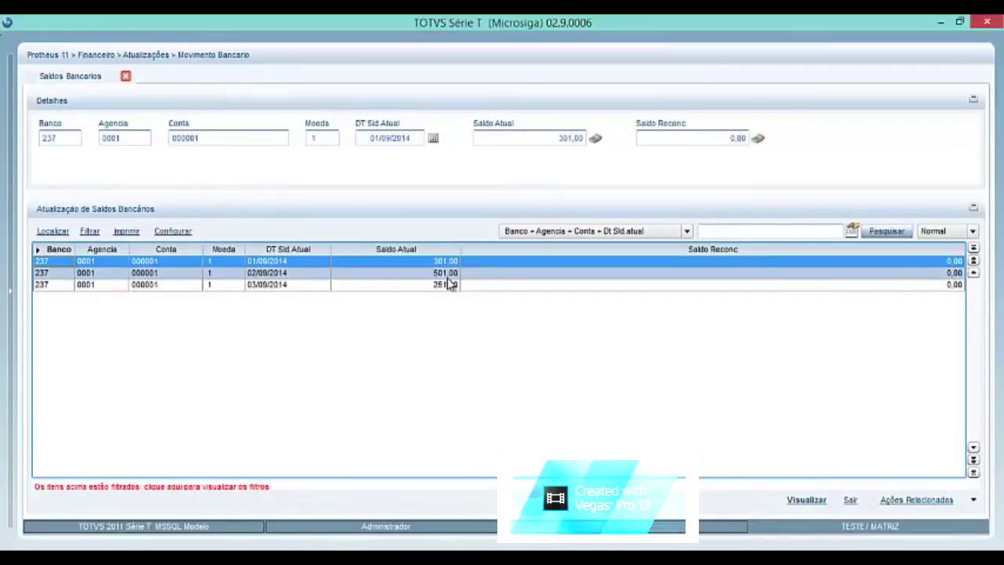
key("Down")
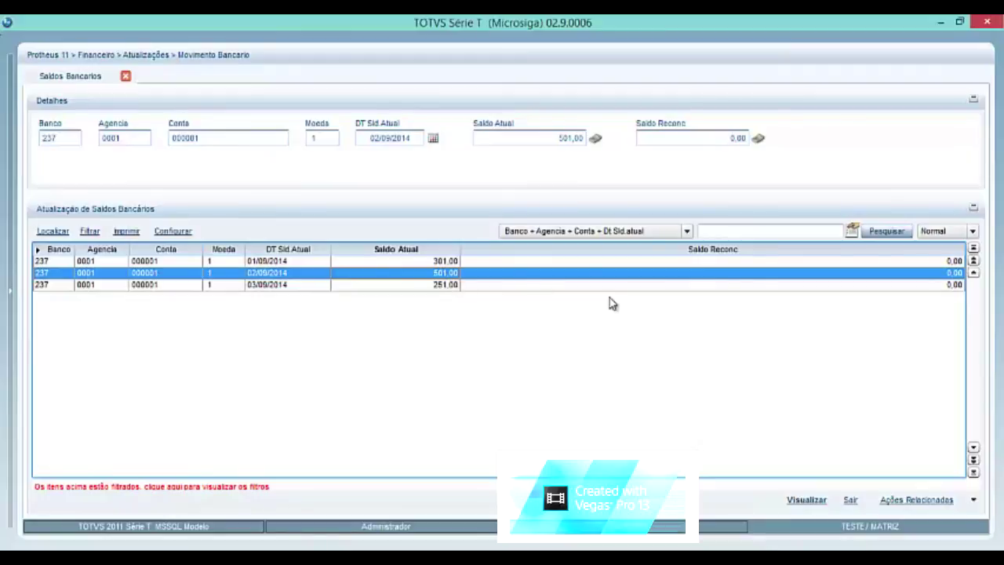
left_click(852, 501)
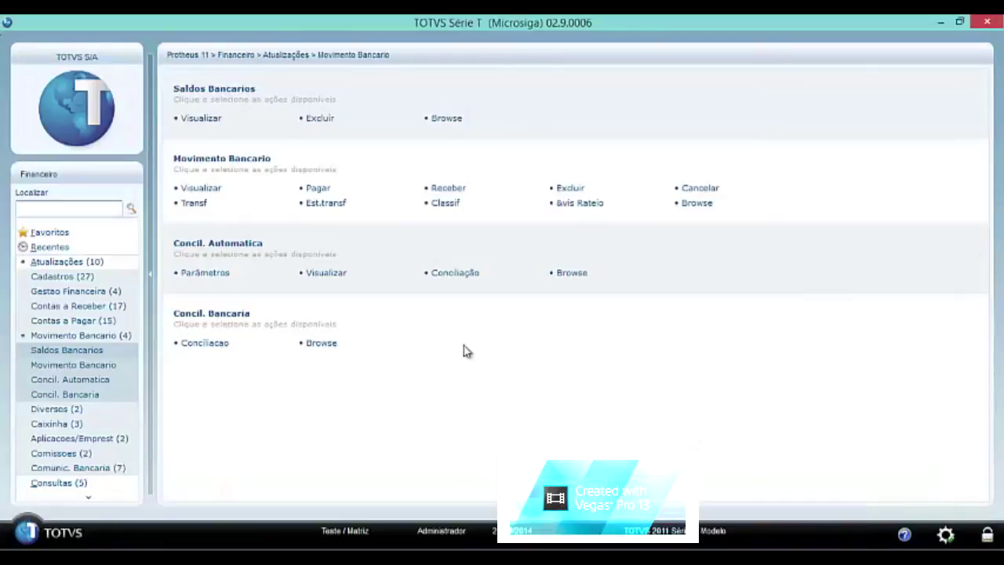
Open the Extrato Bancario report from the Movimento Bancario reports with the current session settings, choosing the customizable version.
left_click(106, 340)
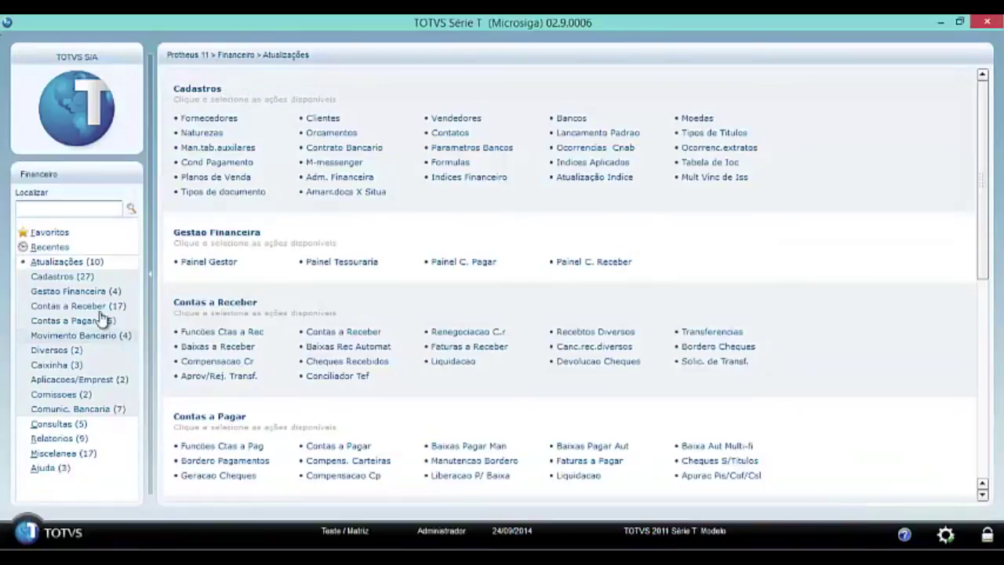
left_click(104, 264)
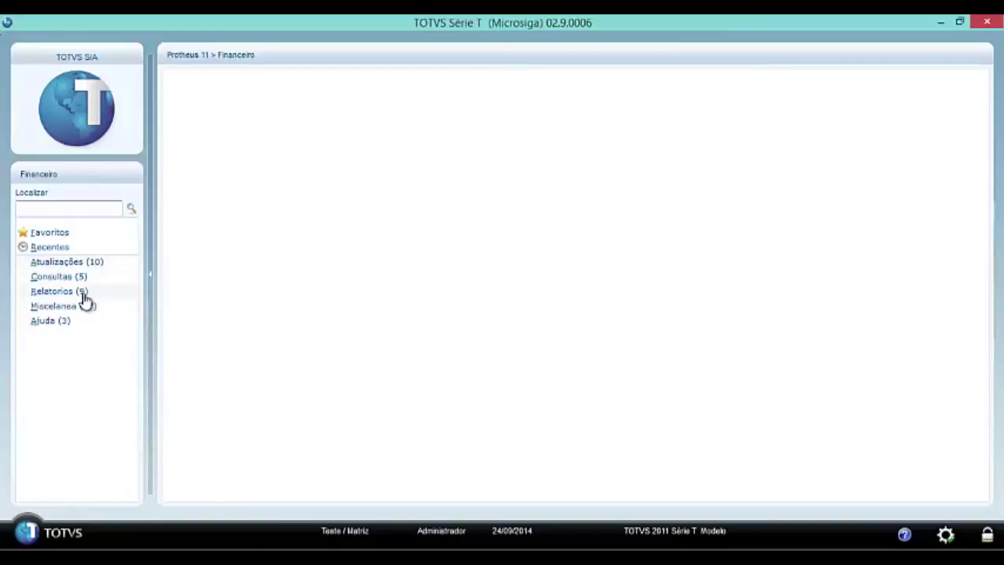
left_click(83, 294)
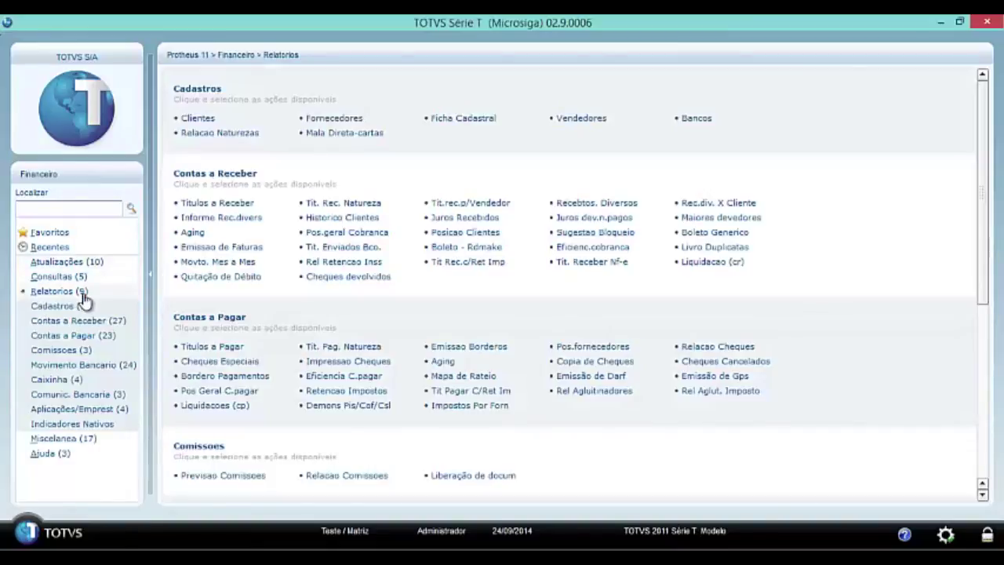
left_click(89, 365)
left_click(78, 380)
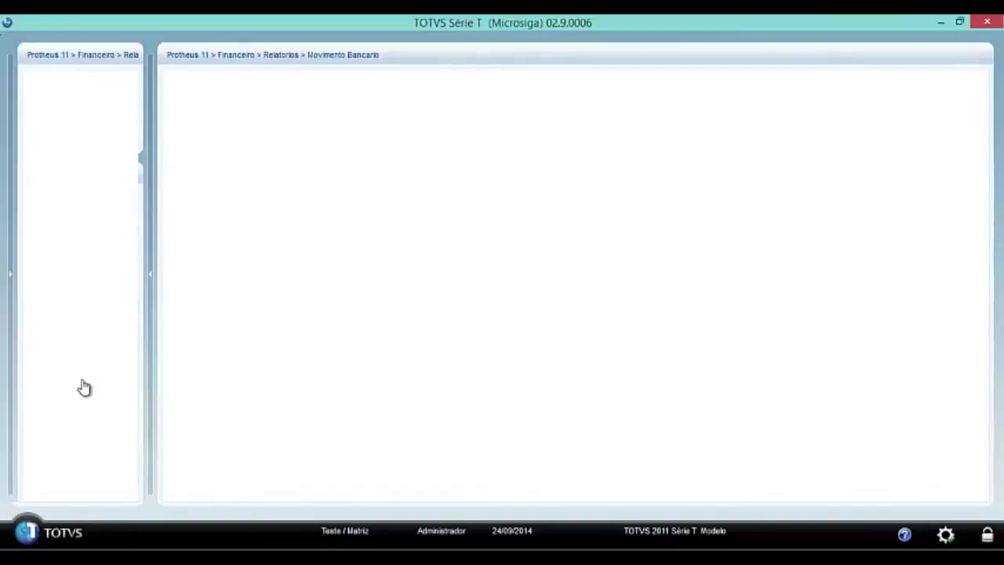
left_click(503, 386)
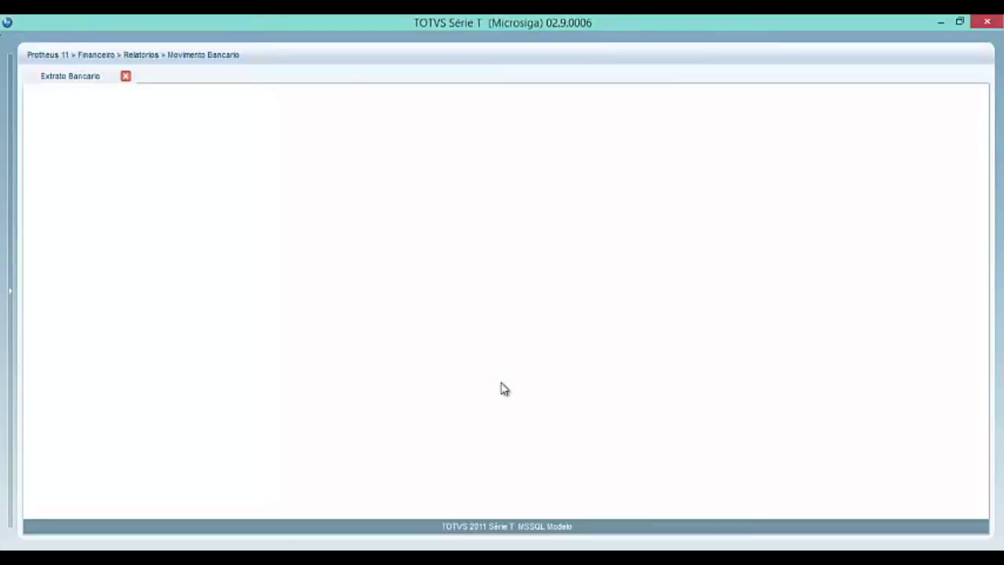
left_click(504, 353)
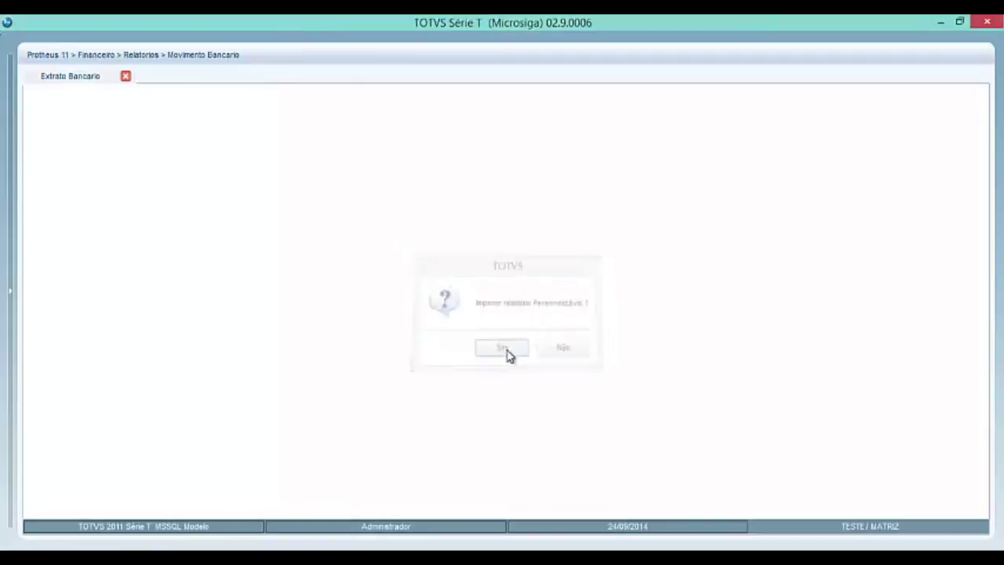
Set the bank statement's start date parameter to 03/09/2014 and generate the report preview, overwriting the existing FINR470.rpt file.
left_click(684, 487)
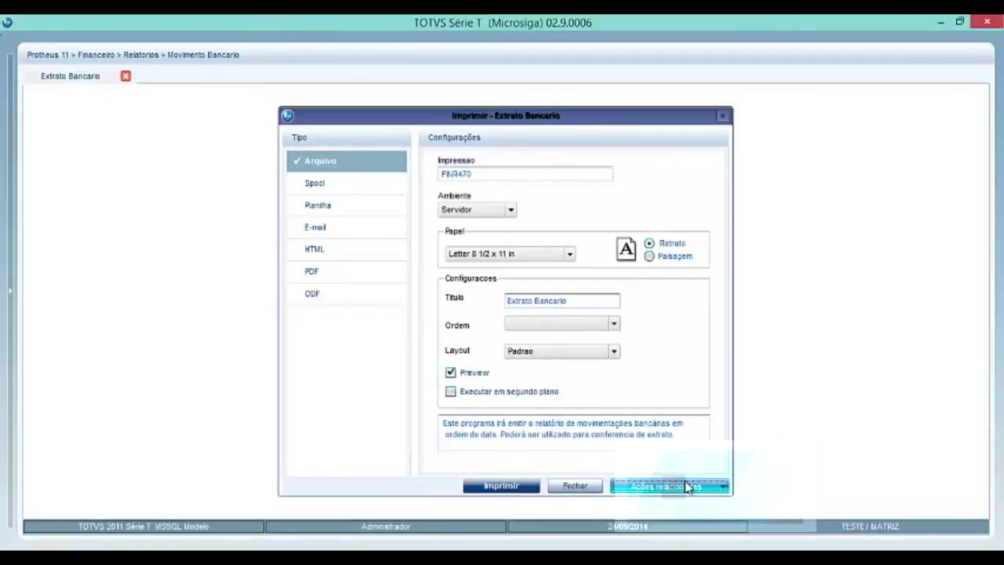
left_click(648, 516)
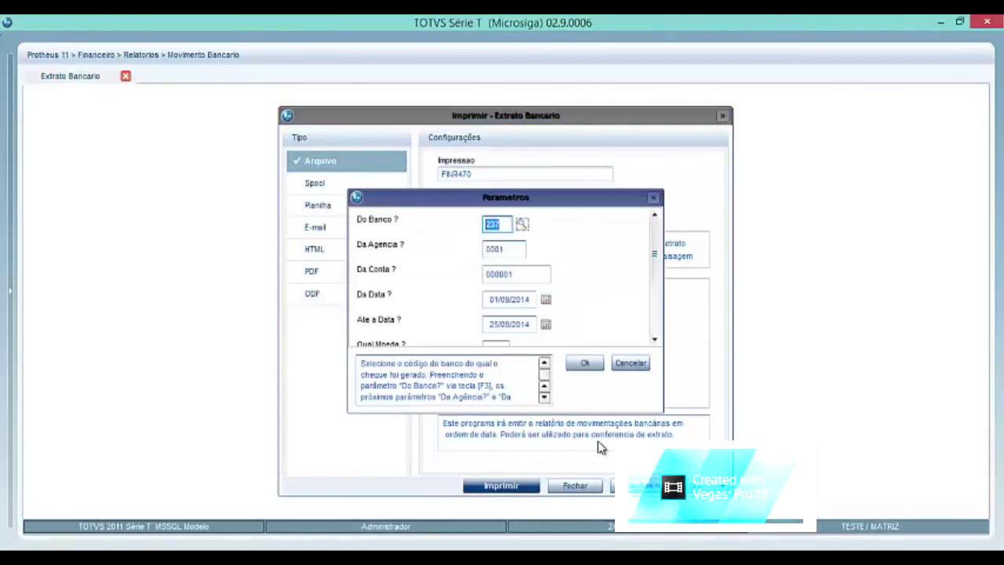
left_click(537, 297)
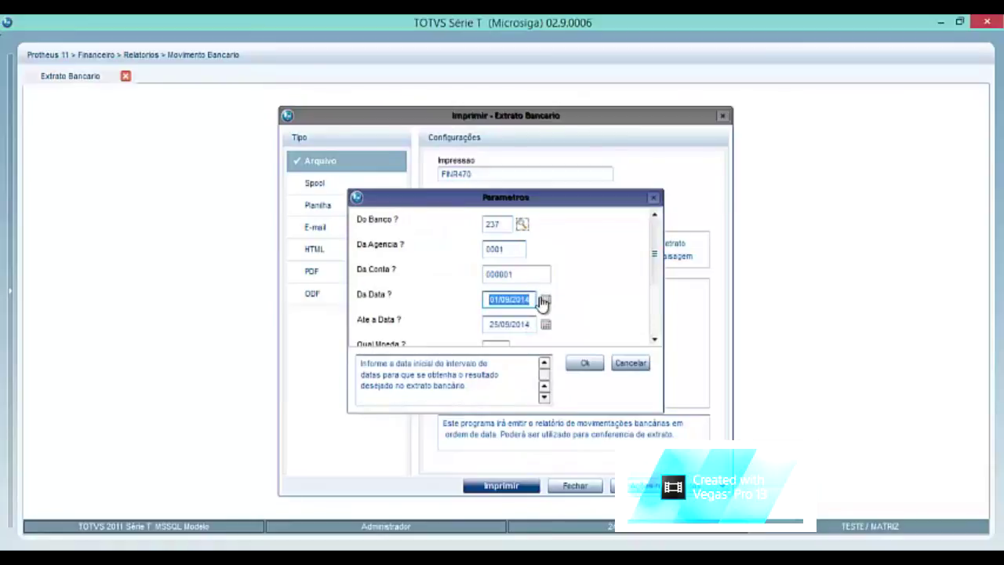
left_click(546, 301)
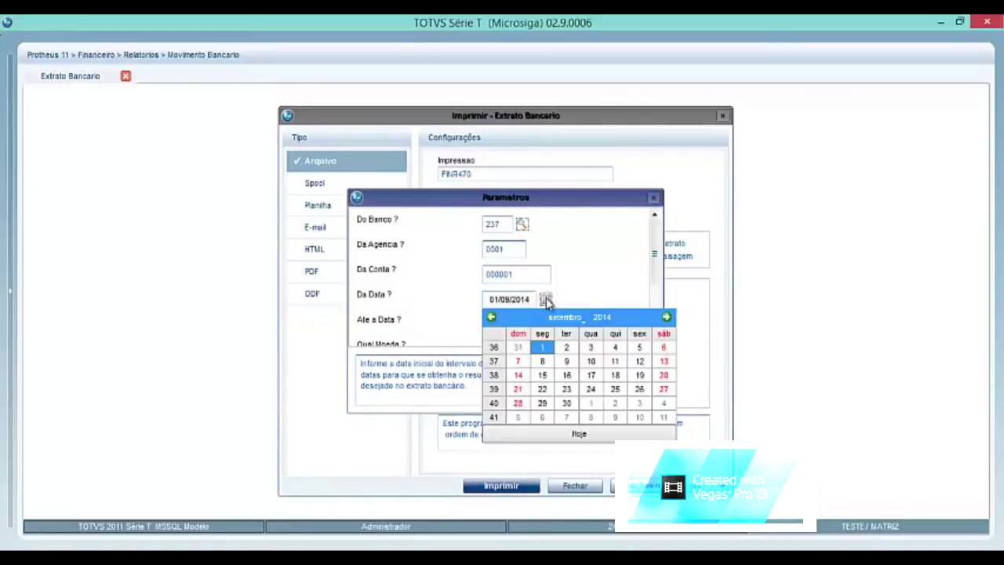
left_click(594, 349)
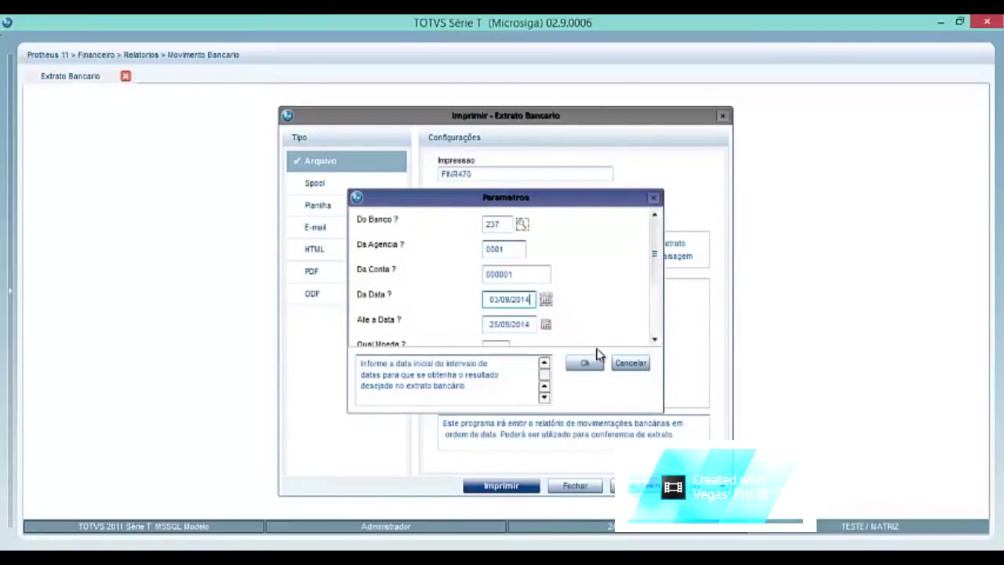
key("Tab")
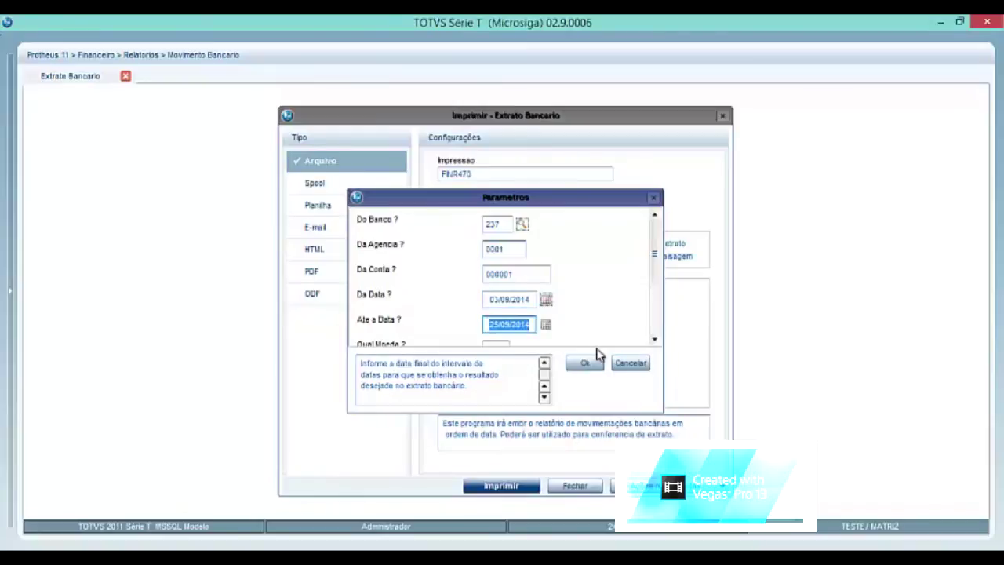
left_click(588, 365)
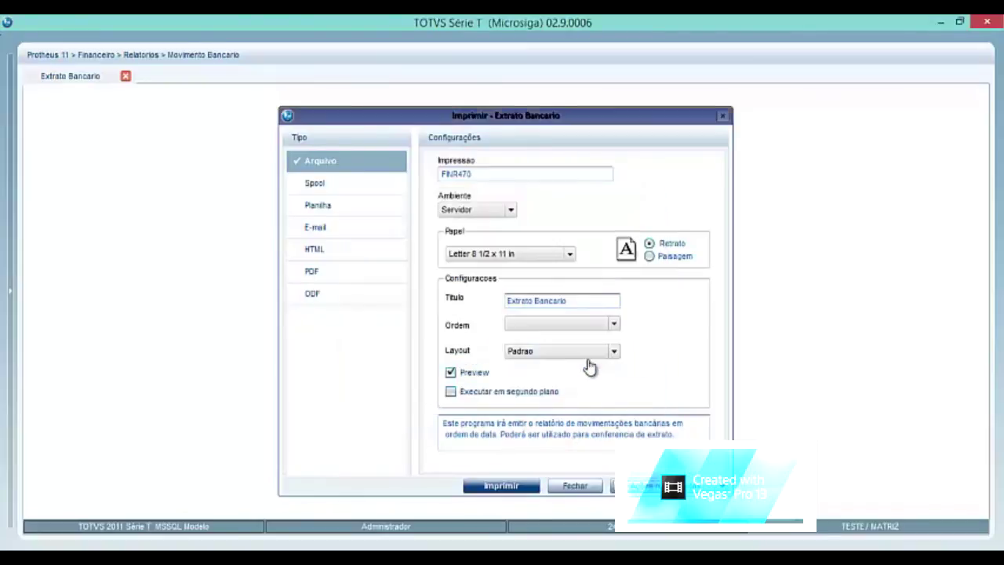
left_click(499, 486)
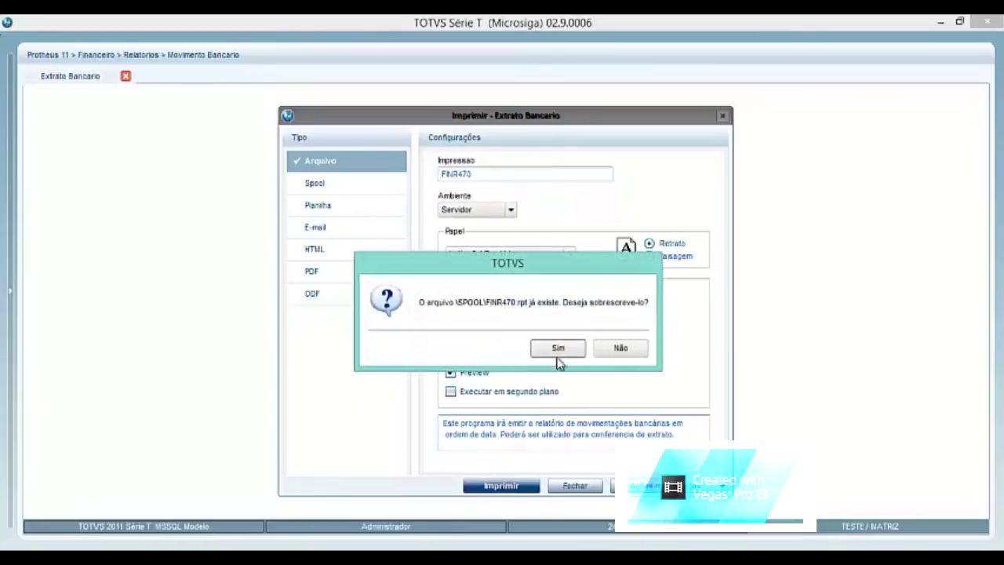
left_click(562, 350)
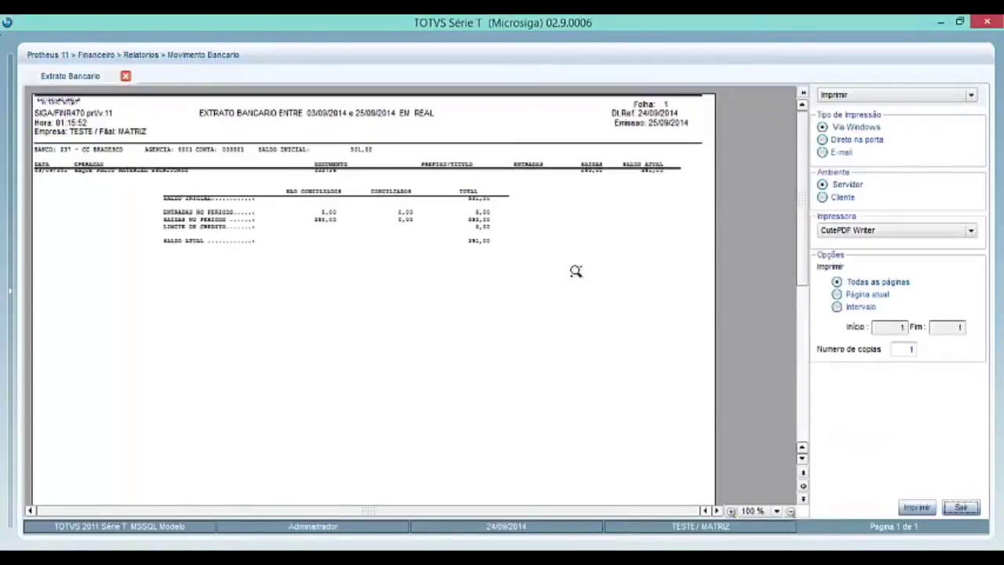
Examine the enlarged bank 237 statement's initial balance, period withdrawals and current balance, and exit the report preview.
left_click(520, 243)
left_click(564, 235)
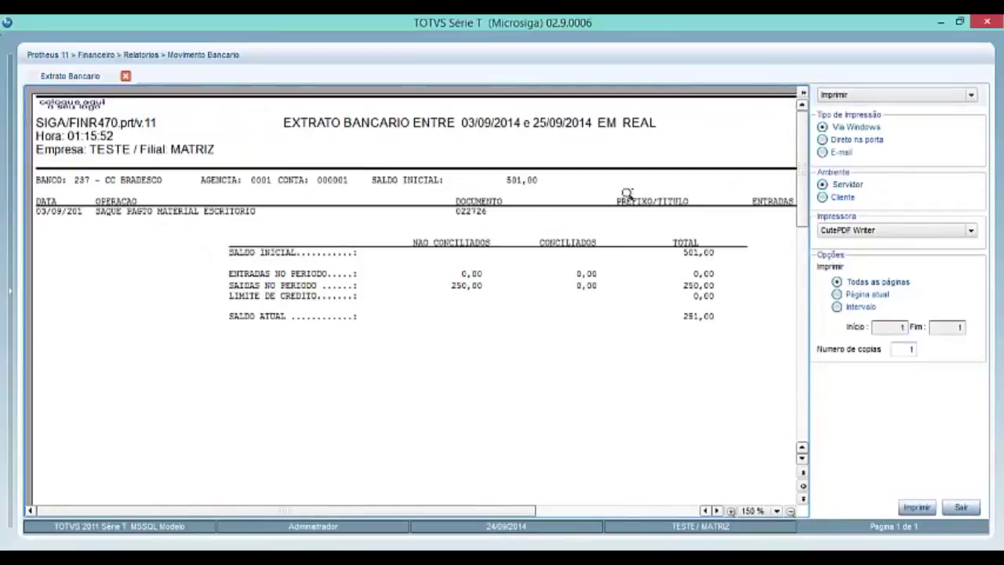
left_click(803, 93)
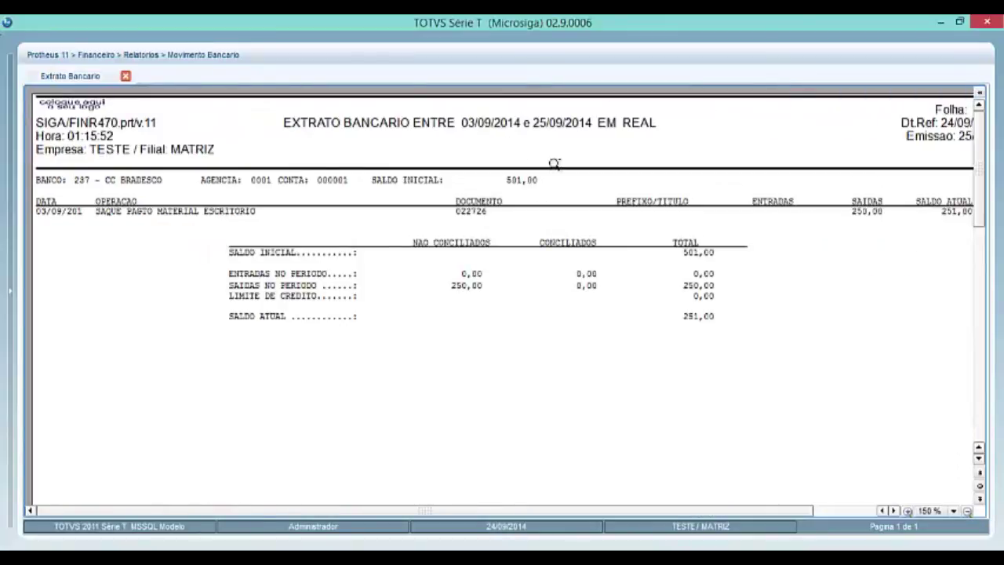
left_click_drag(502, 515, 587, 515)
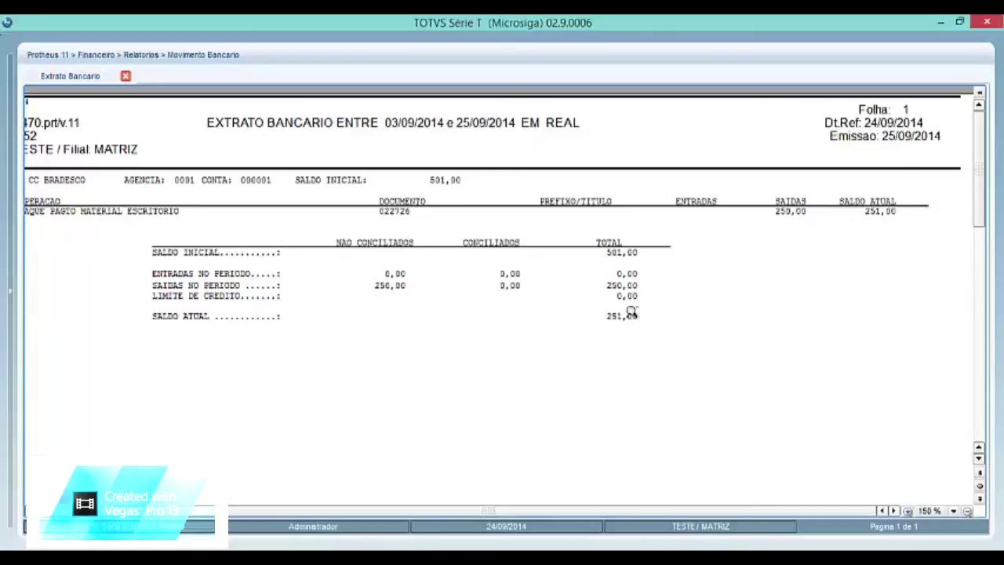
left_click(980, 95)
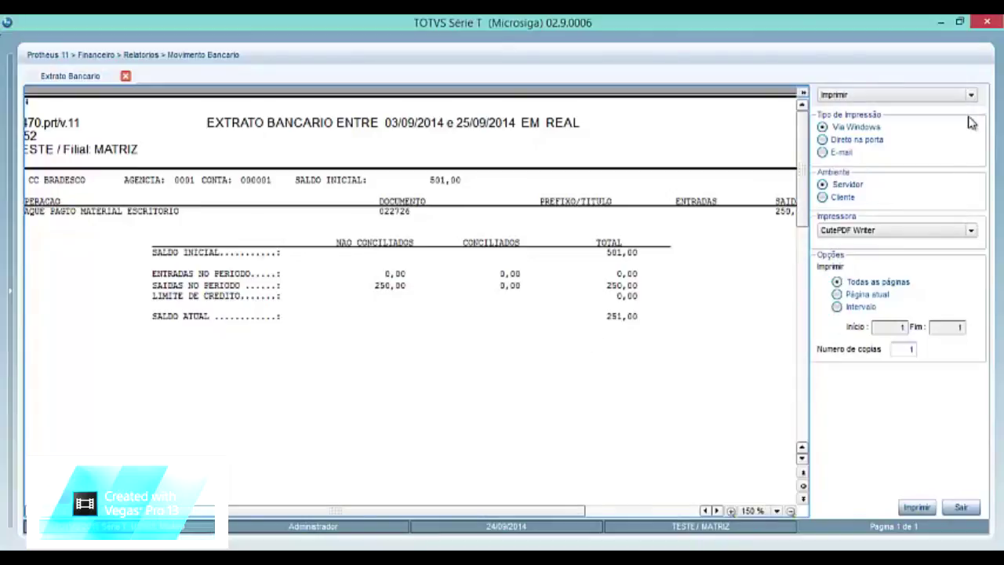
left_click(962, 508)
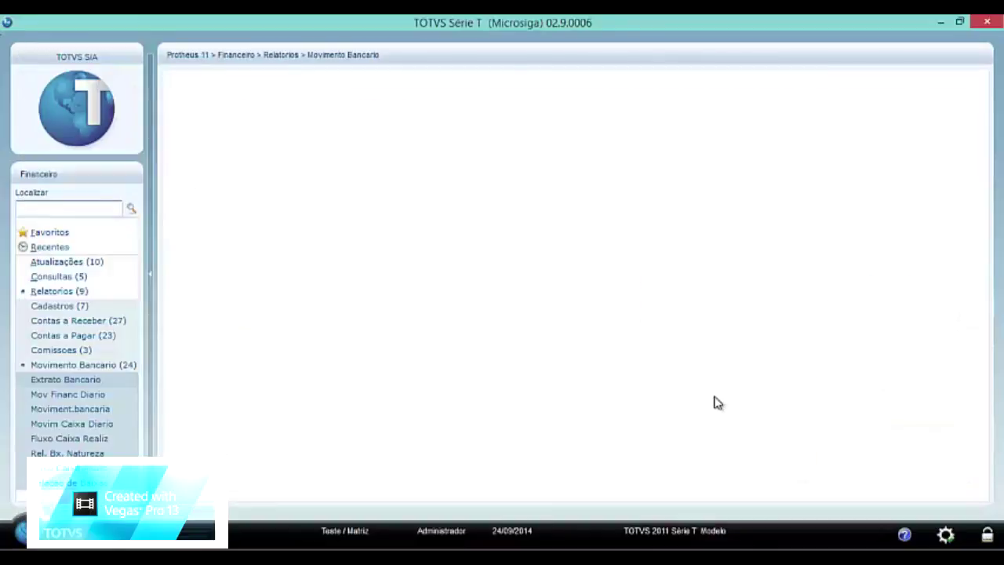